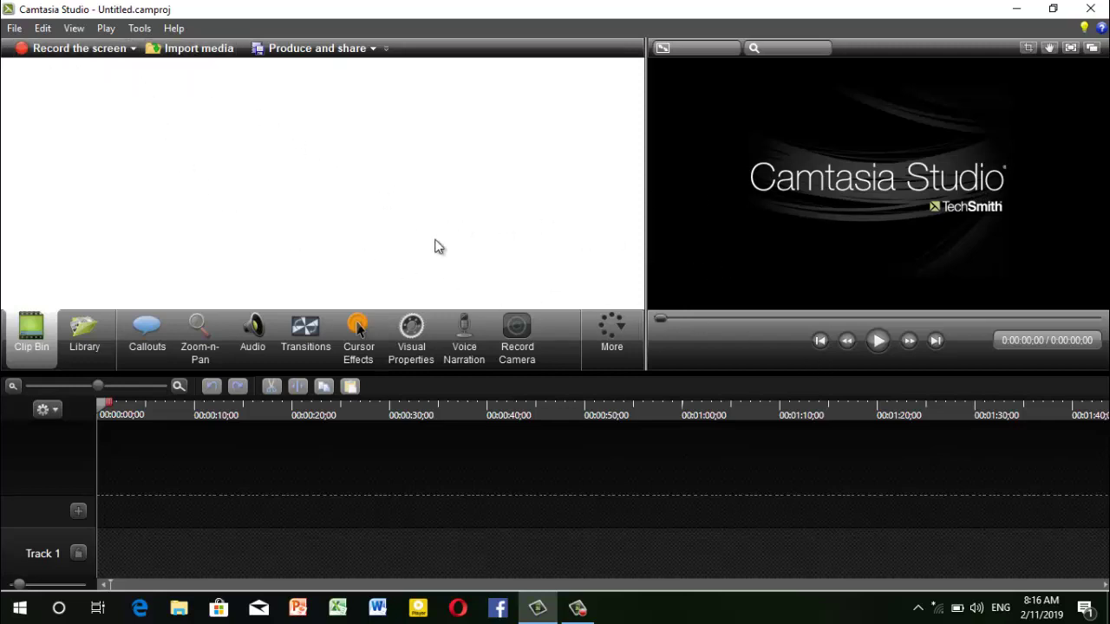
Import the rain droplets stock footage and the Bright Particles background video from the បង្រៀន folder on DATA (D:)
{"action": "left_click", "coordinate": [195, 48]}
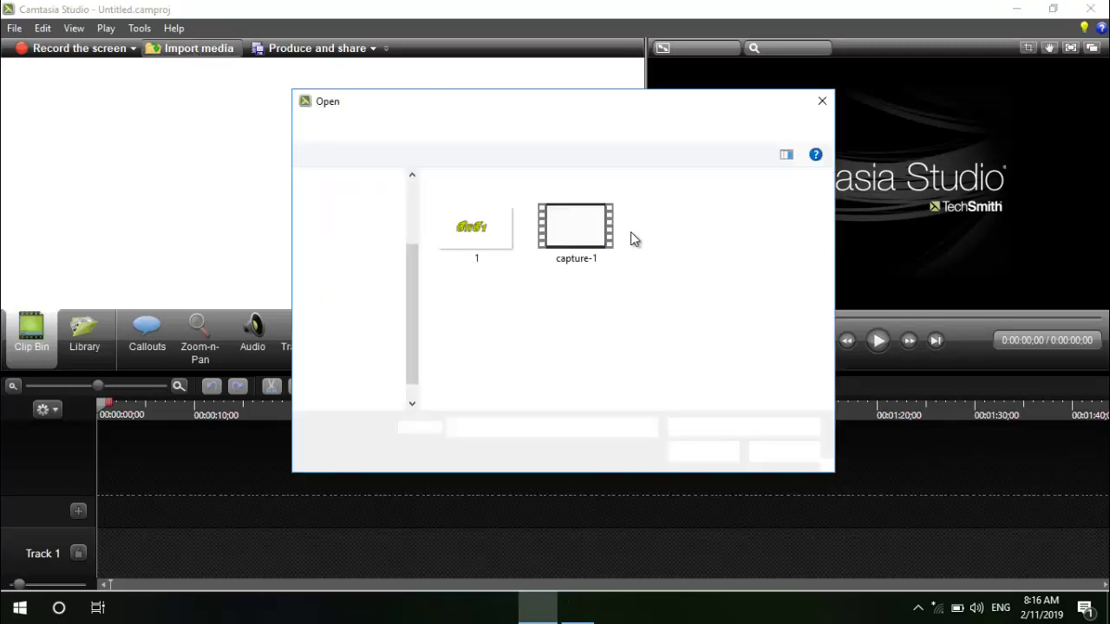
{"action": "scroll", "coordinate": [611, 299], "scroll_direction": "down", "scroll_amount": 1}
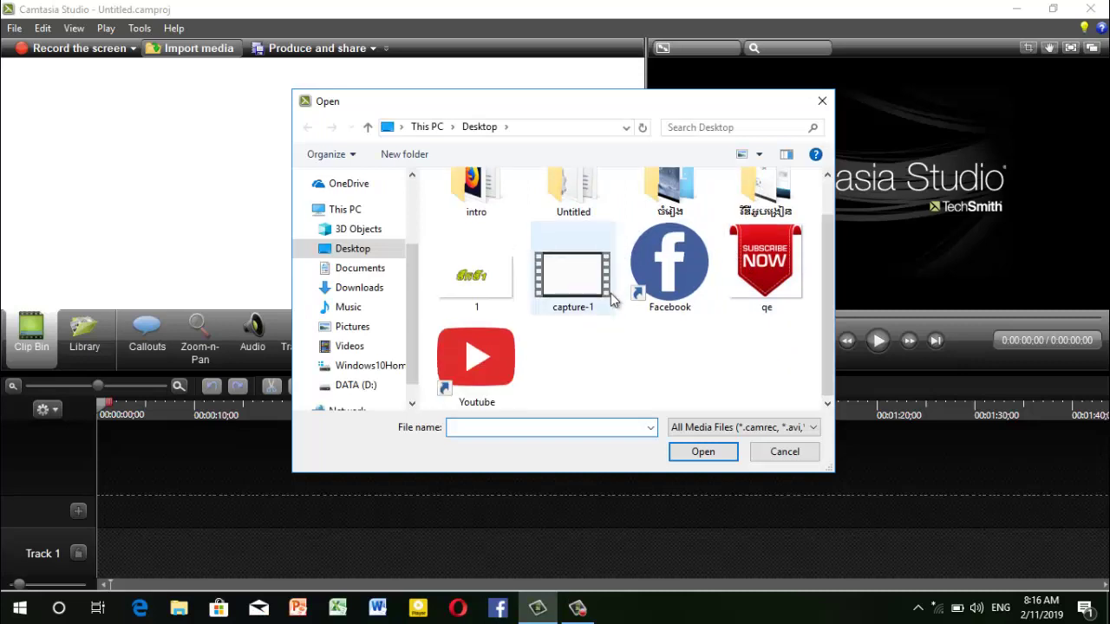
{"action": "scroll", "coordinate": [611, 293], "scroll_direction": "up", "scroll_amount": 1}
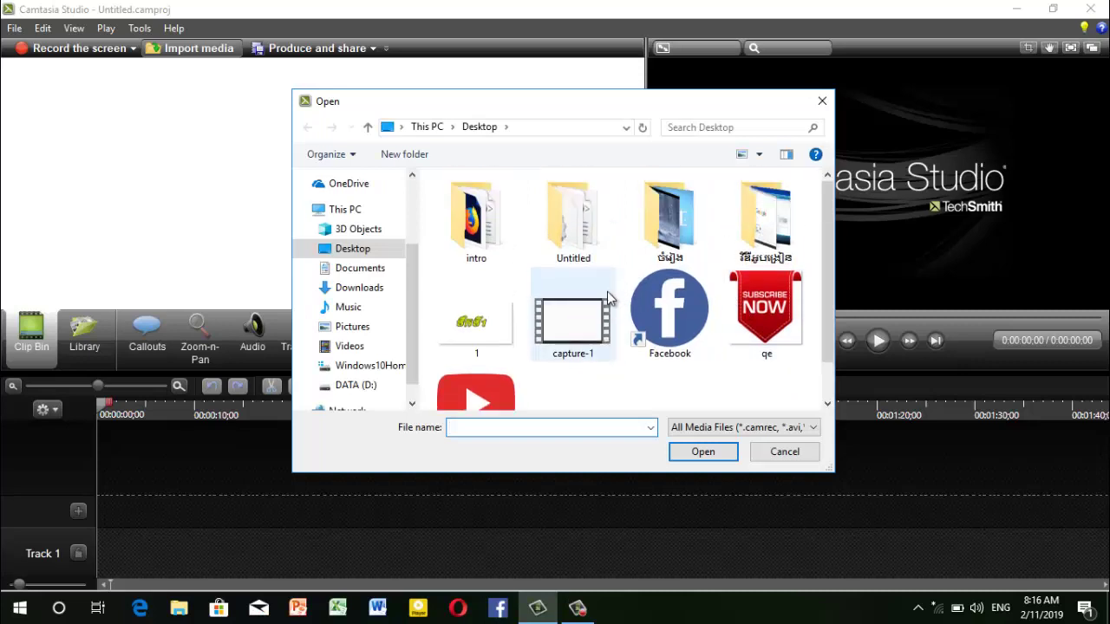
{"action": "left_click", "coordinate": [362, 385]}
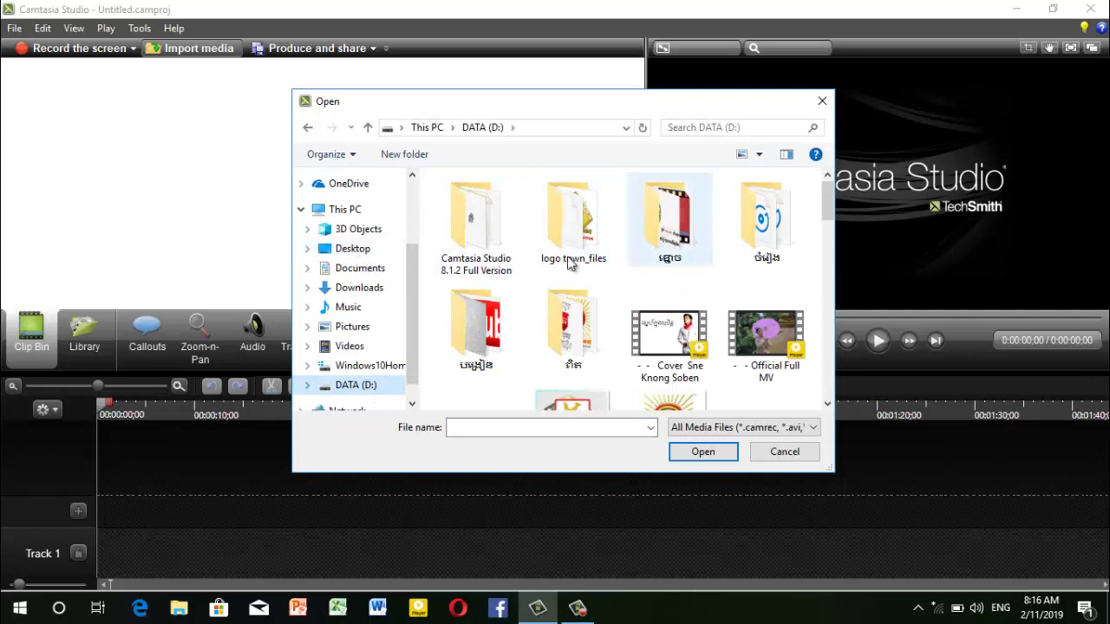
{"action": "double_click", "coordinate": [471, 340]}
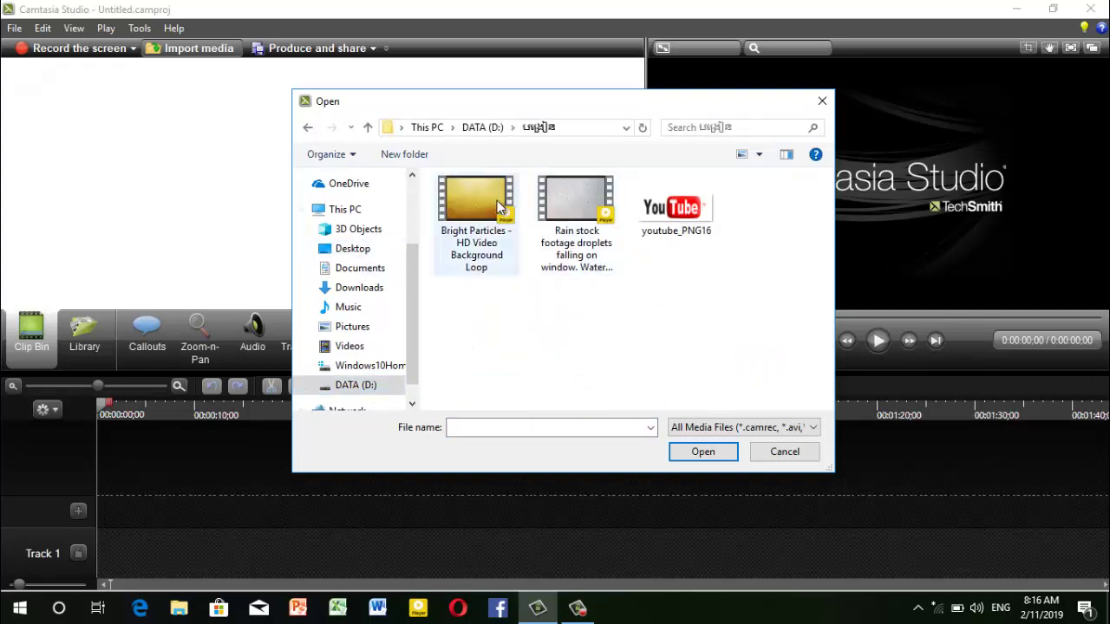
{"action": "left_click", "coordinate": [588, 200]}
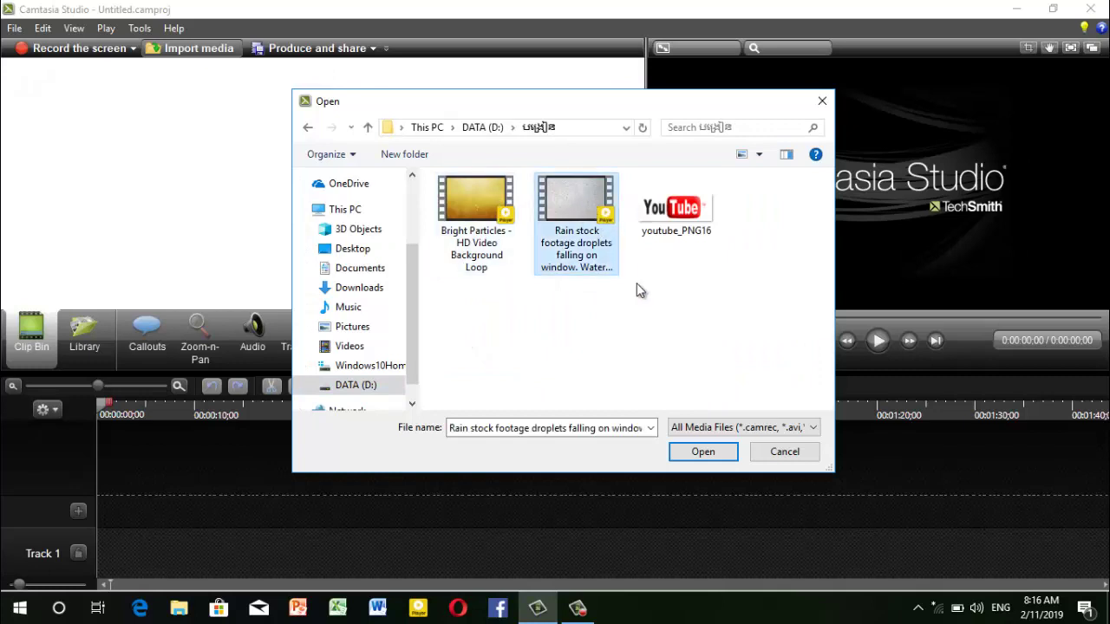
{"action": "left_click", "coordinate": [701, 452]}
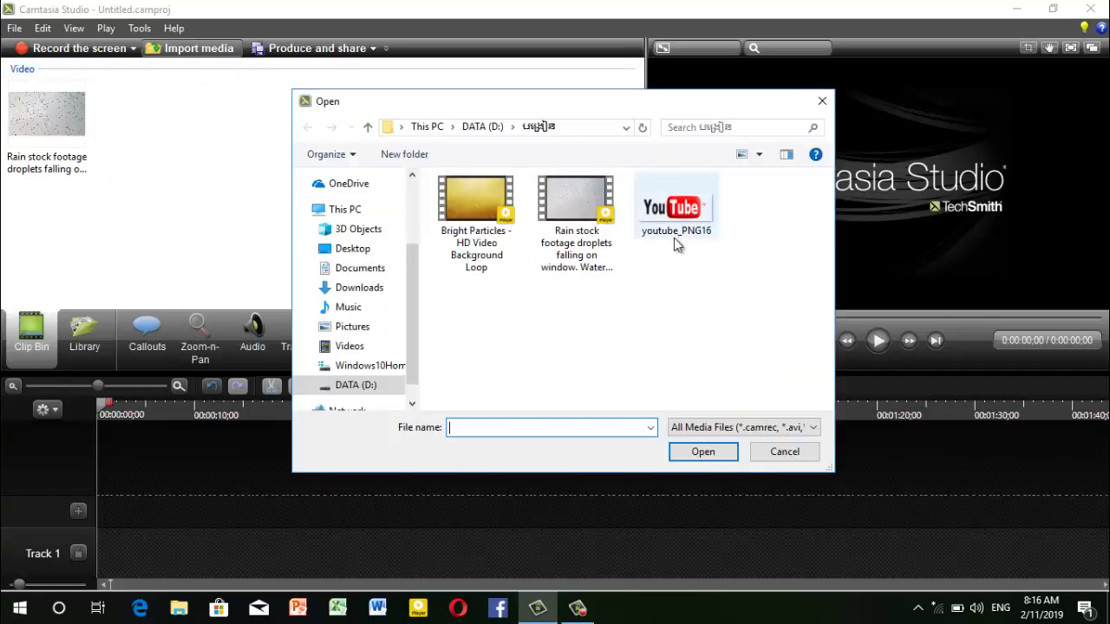
{"action": "left_click", "coordinate": [496, 206]}
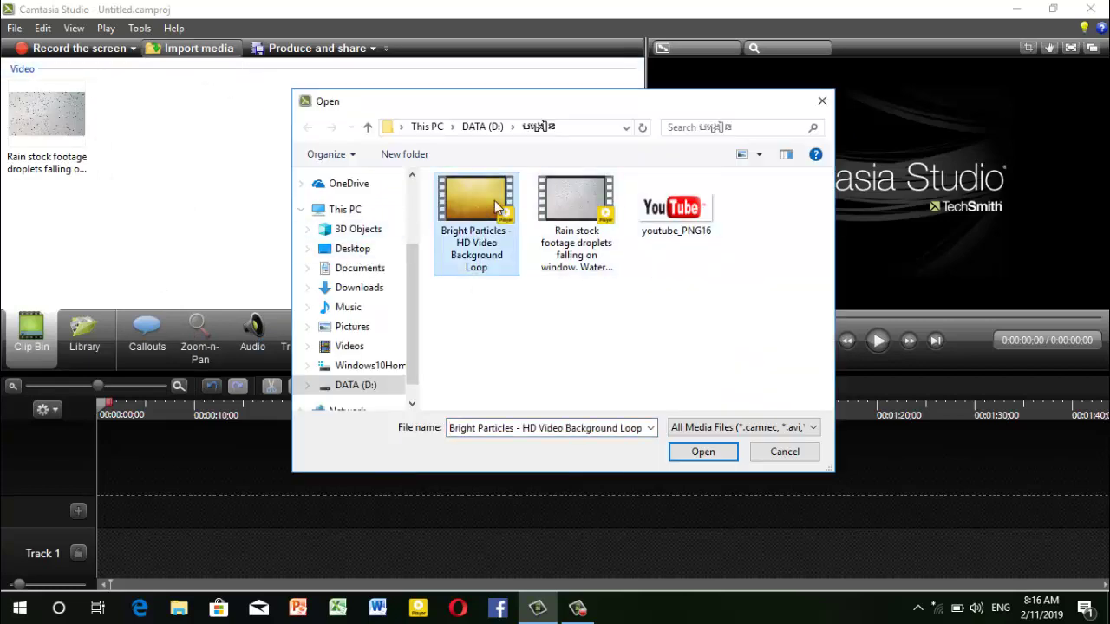
{"action": "left_click", "coordinate": [703, 452]}
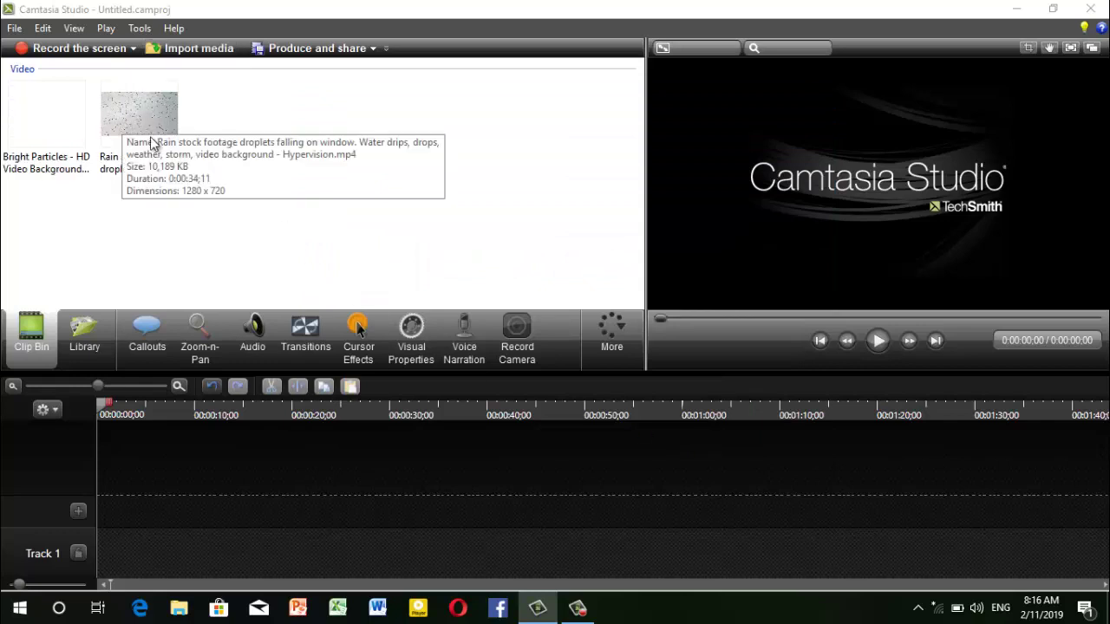
Import the image of the boy with a leaf umbrella in the green field from the ចំរៀង folder on DATA (D:)
{"action": "left_click", "coordinate": [214, 50]}
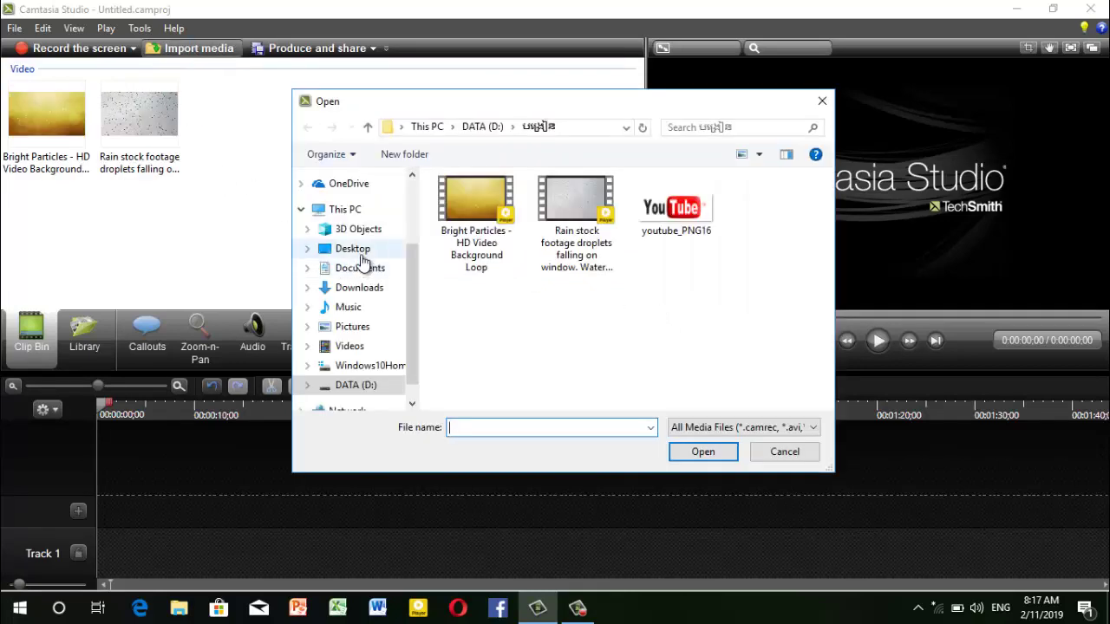
{"action": "left_click", "coordinate": [362, 254]}
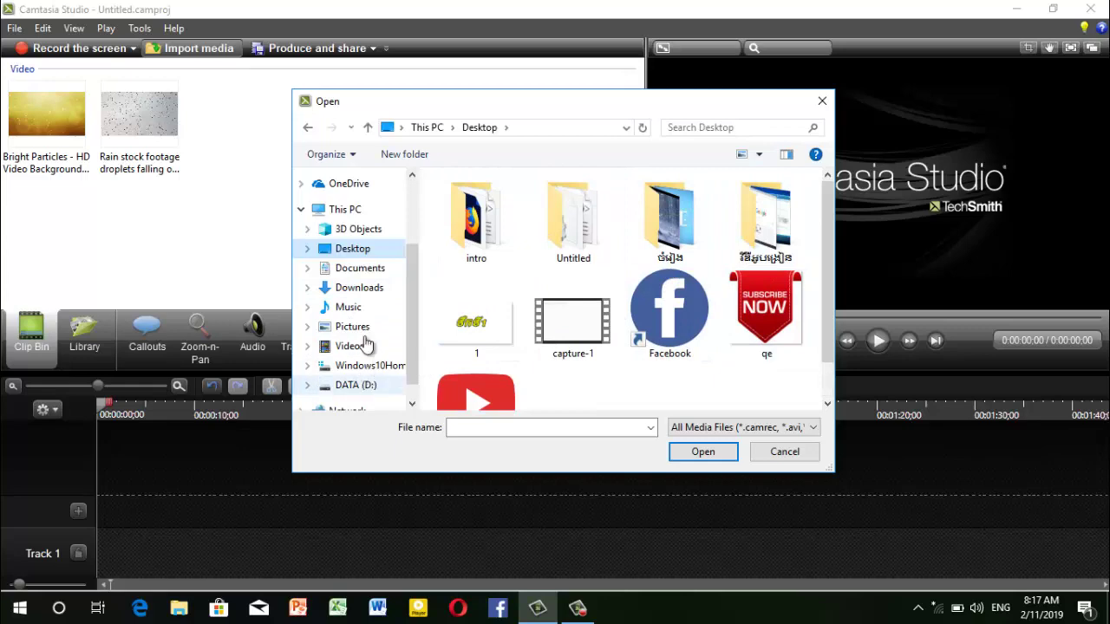
{"action": "left_click", "coordinate": [362, 392]}
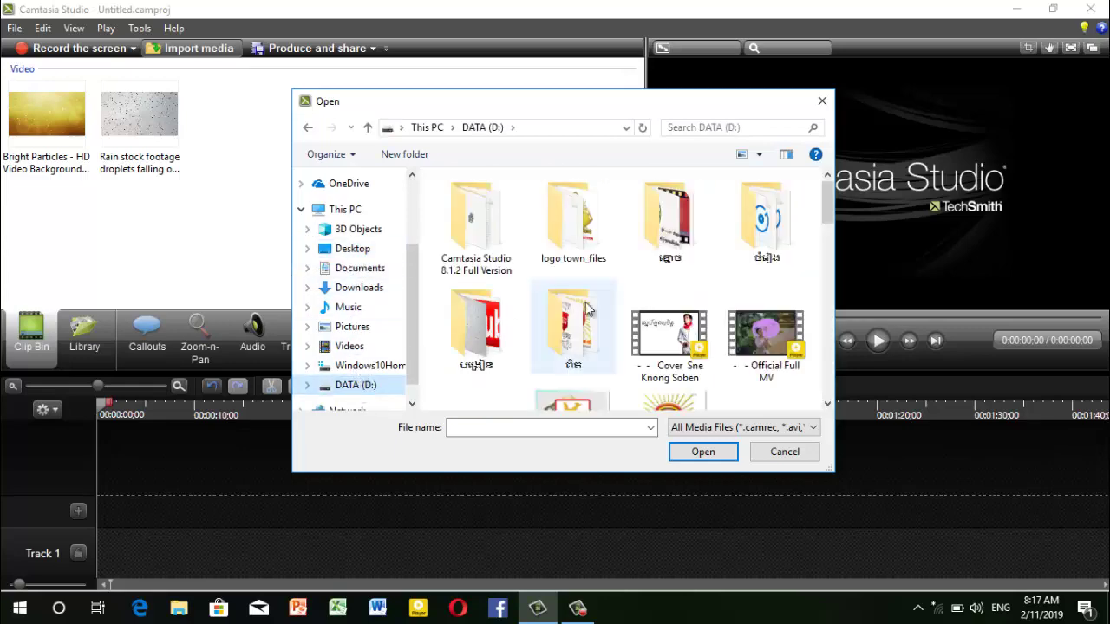
{"action": "scroll", "coordinate": [621, 296], "scroll_direction": "down", "scroll_amount": 3}
{"action": "scroll", "coordinate": [626, 315], "scroll_direction": "up", "scroll_amount": 3}
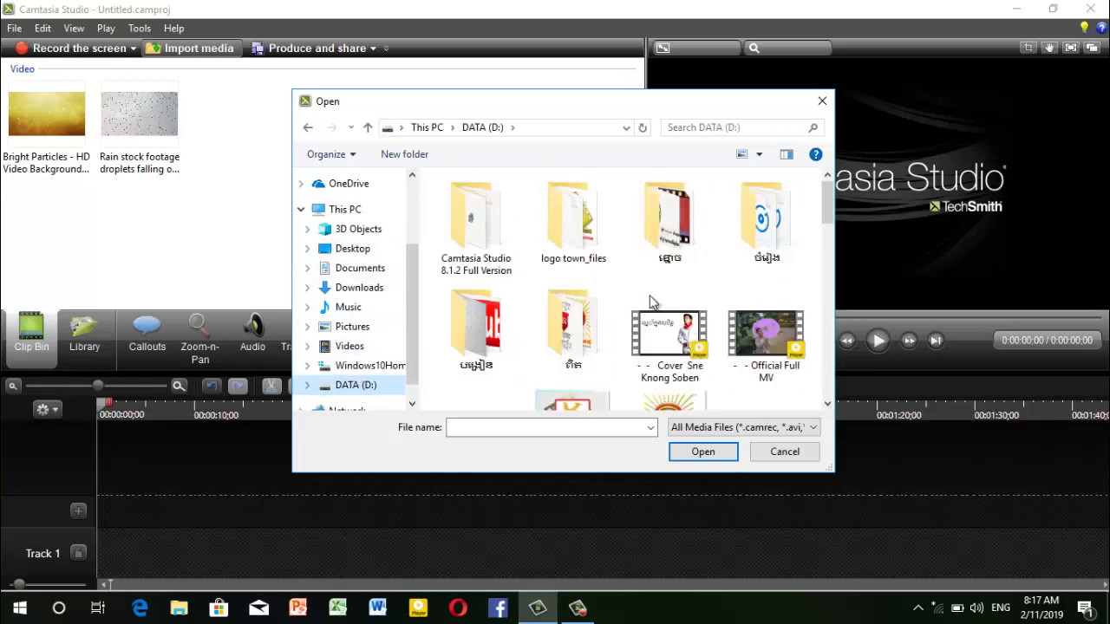
{"action": "double_click", "coordinate": [778, 234]}
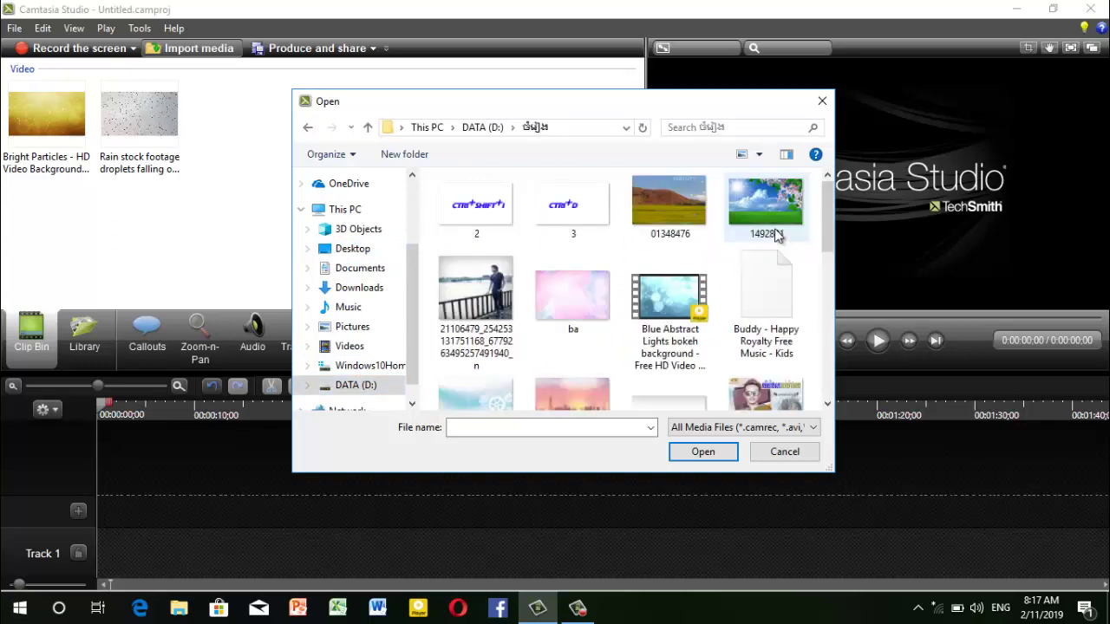
{"action": "scroll", "coordinate": [741, 275], "scroll_direction": "down", "scroll_amount": 3}
{"action": "scroll", "coordinate": [737, 347], "scroll_direction": "down", "scroll_amount": 1}
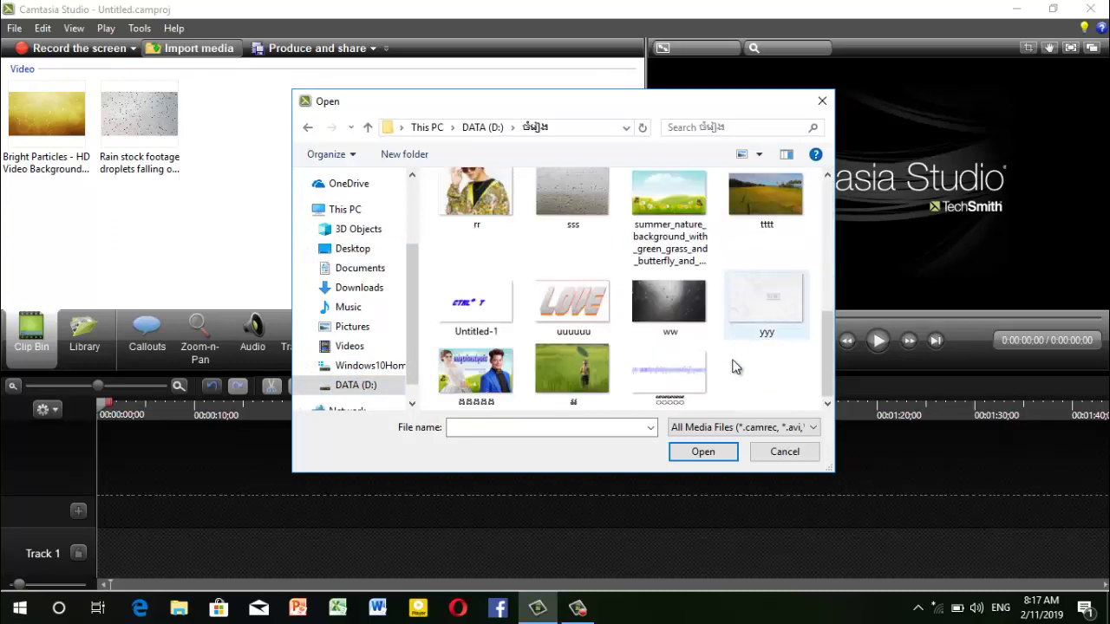
{"action": "left_click", "coordinate": [587, 371]}
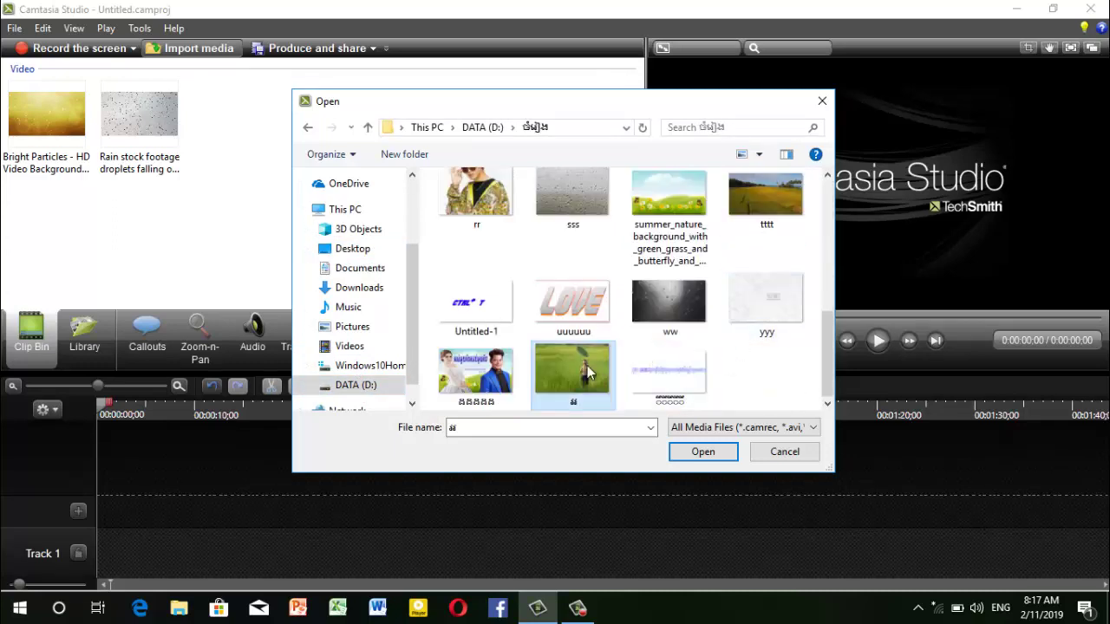
{"action": "left_click", "coordinate": [700, 452]}
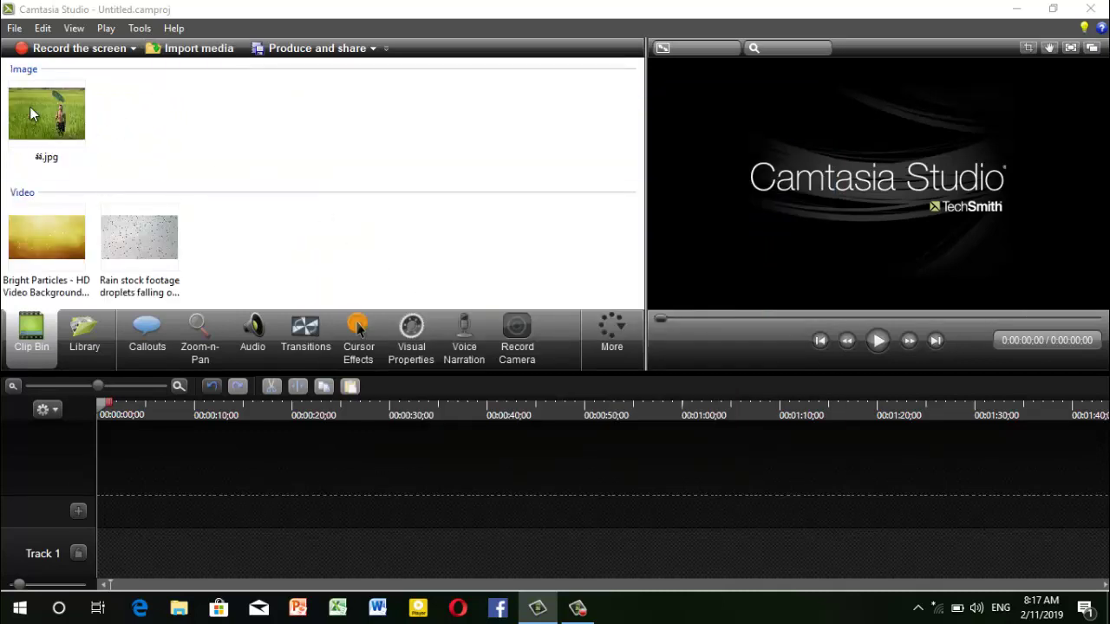
Add the green field image to Track 1 and set the editing dimensions to 1280 x 720, YouTube & Screencast (16:9)
{"action": "left_click_drag", "start_coordinate": [30, 107], "coordinate": [226, 543]}
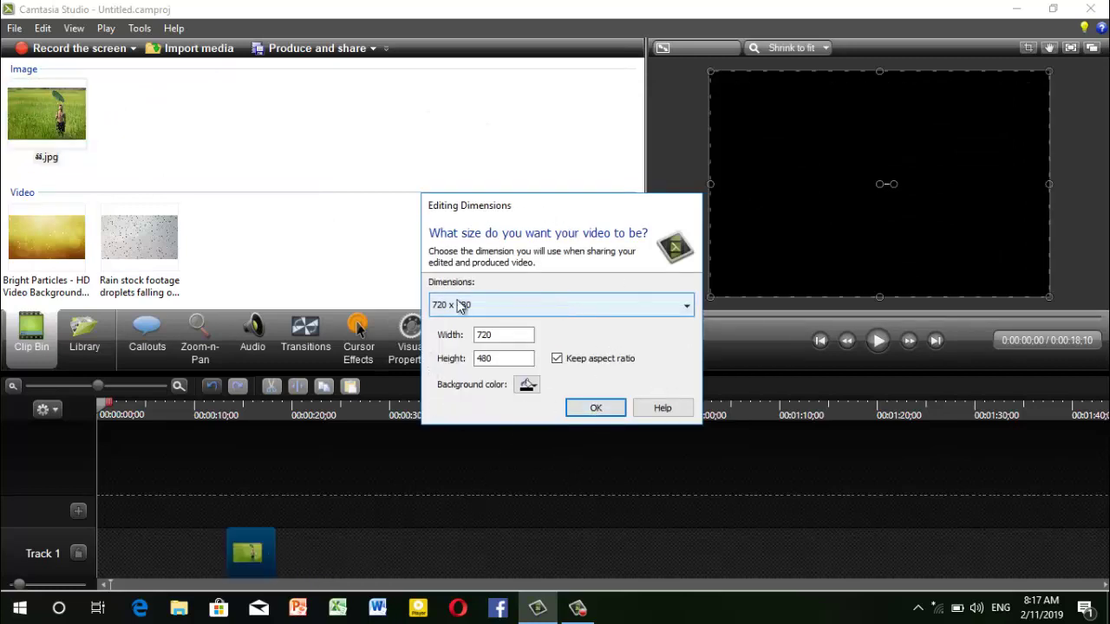
{"action": "left_click", "coordinate": [687, 307]}
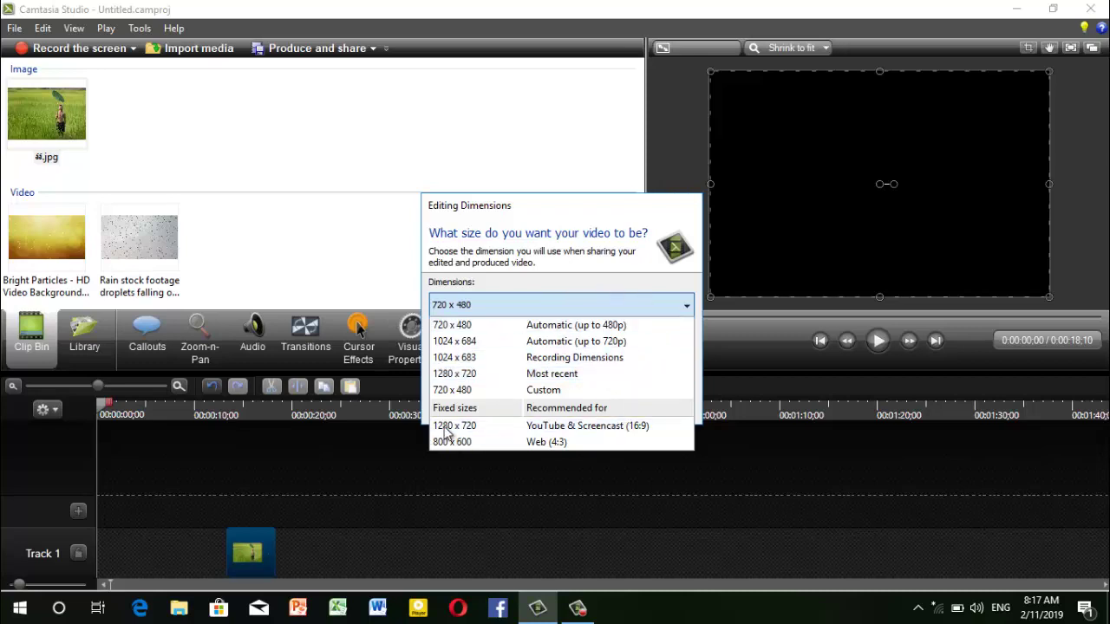
{"action": "left_click", "coordinate": [502, 425]}
{"action": "left_click", "coordinate": [600, 412]}
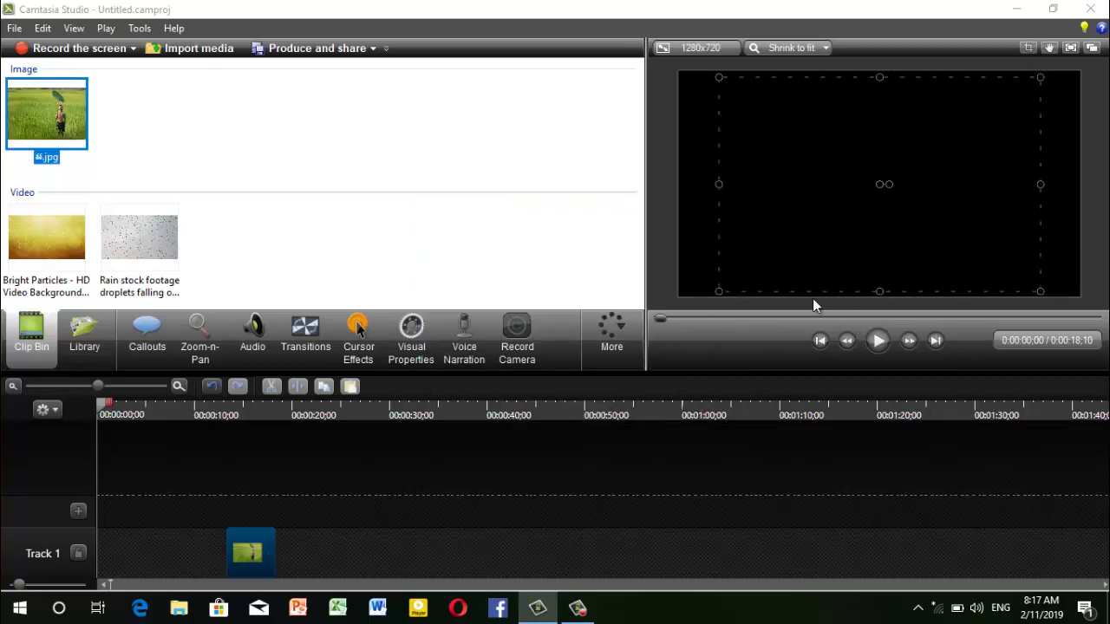
Move the image clip to the start of Track 1 and extend its duration to about 53 seconds
{"action": "left_click_drag", "start_coordinate": [246, 558], "coordinate": [130, 551]}
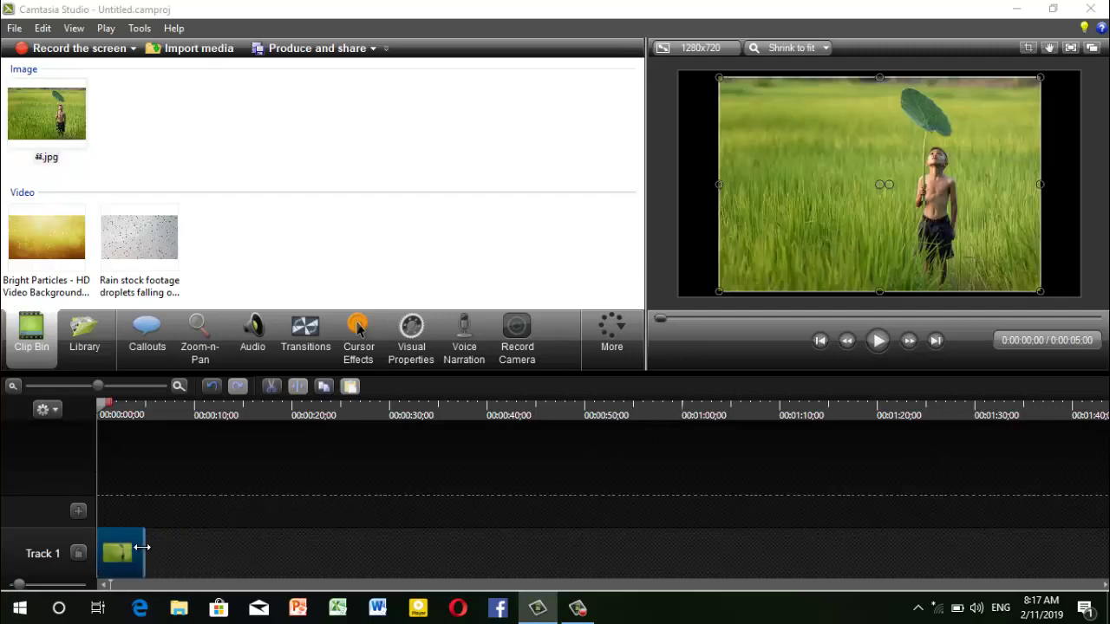
{"action": "left_click_drag", "start_coordinate": [142, 547], "coordinate": [617, 550]}
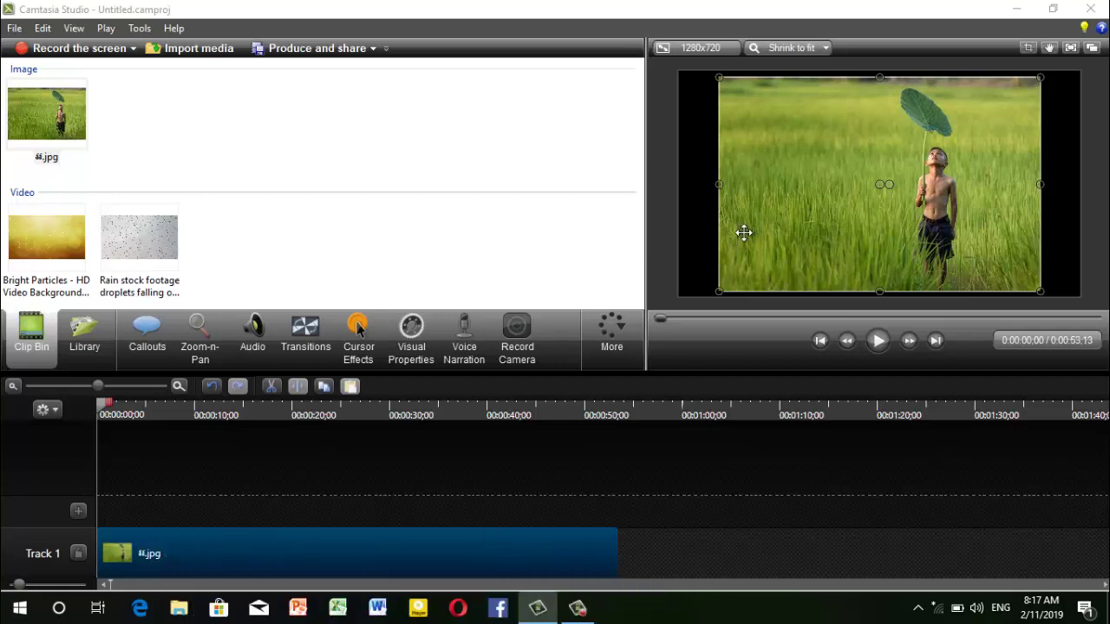
Stretch the image on the canvas to the frame's four edges so that no black borders are left
{"action": "left_click_drag", "start_coordinate": [698, 186], "coordinate": [682, 185]}
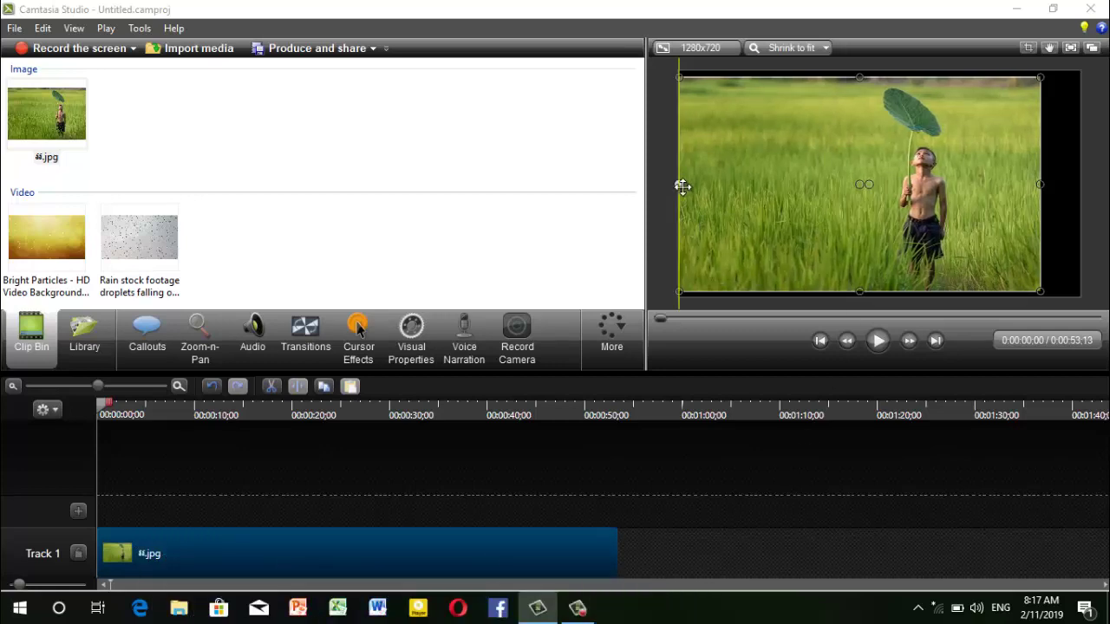
{"action": "left_click_drag", "start_coordinate": [859, 78], "coordinate": [860, 71]}
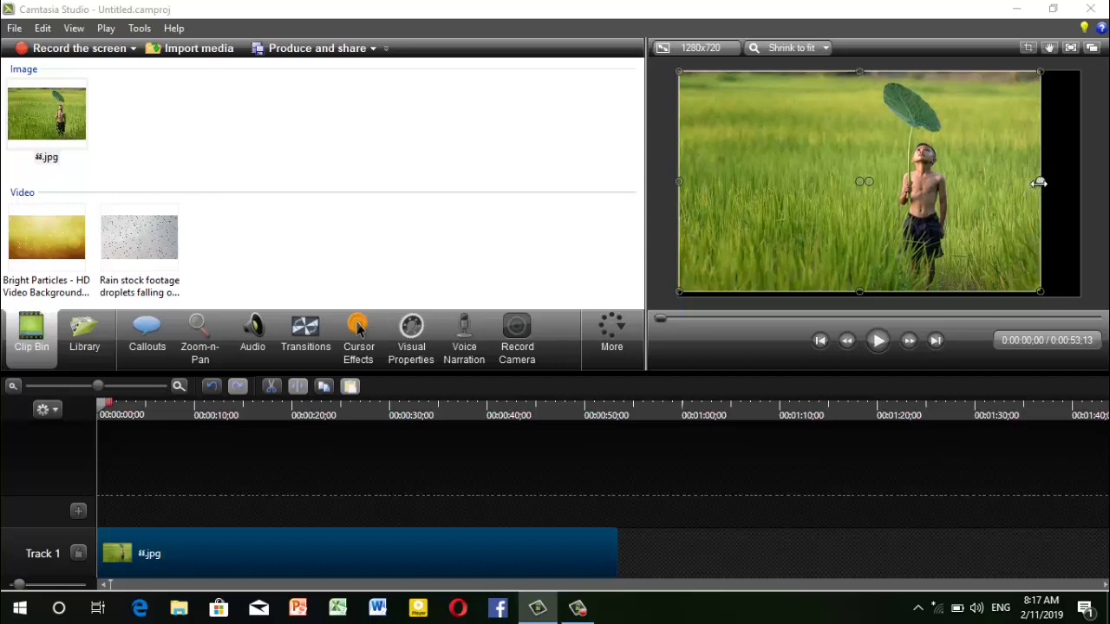
{"action": "left_click_drag", "start_coordinate": [1039, 182], "coordinate": [1077, 180]}
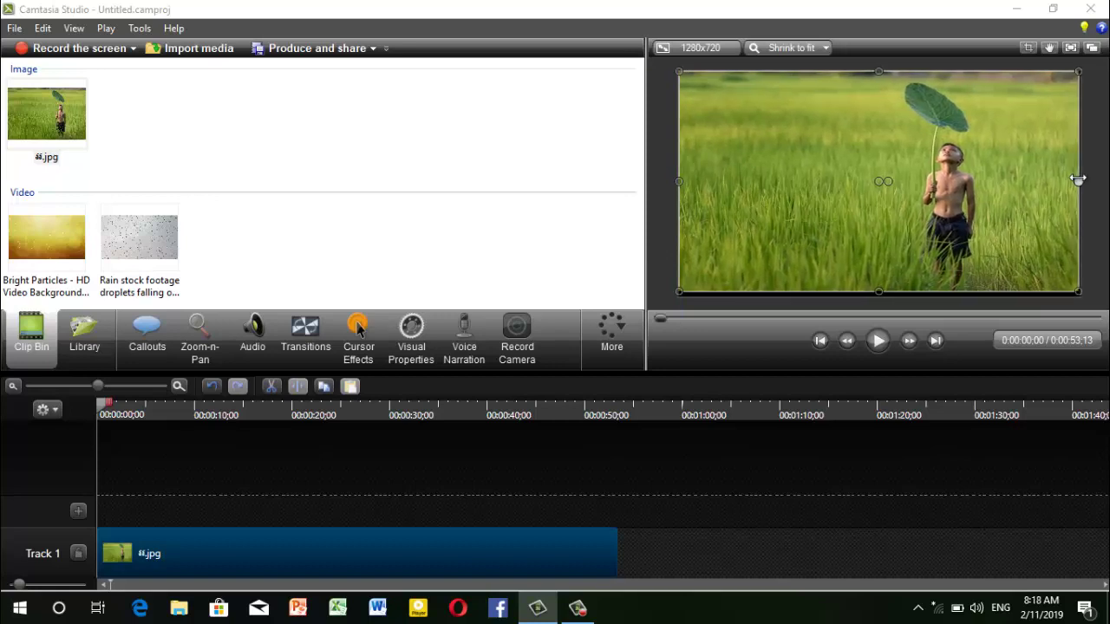
{"action": "left_click_drag", "start_coordinate": [882, 292], "coordinate": [882, 296]}
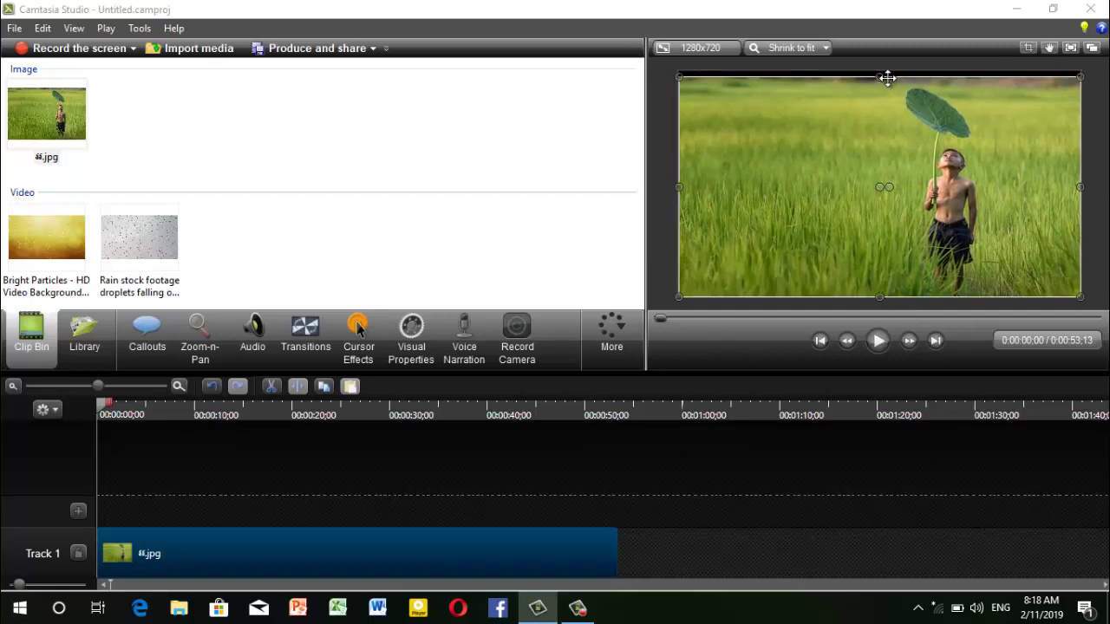
{"action": "left_click_drag", "start_coordinate": [881, 77], "coordinate": [881, 71]}
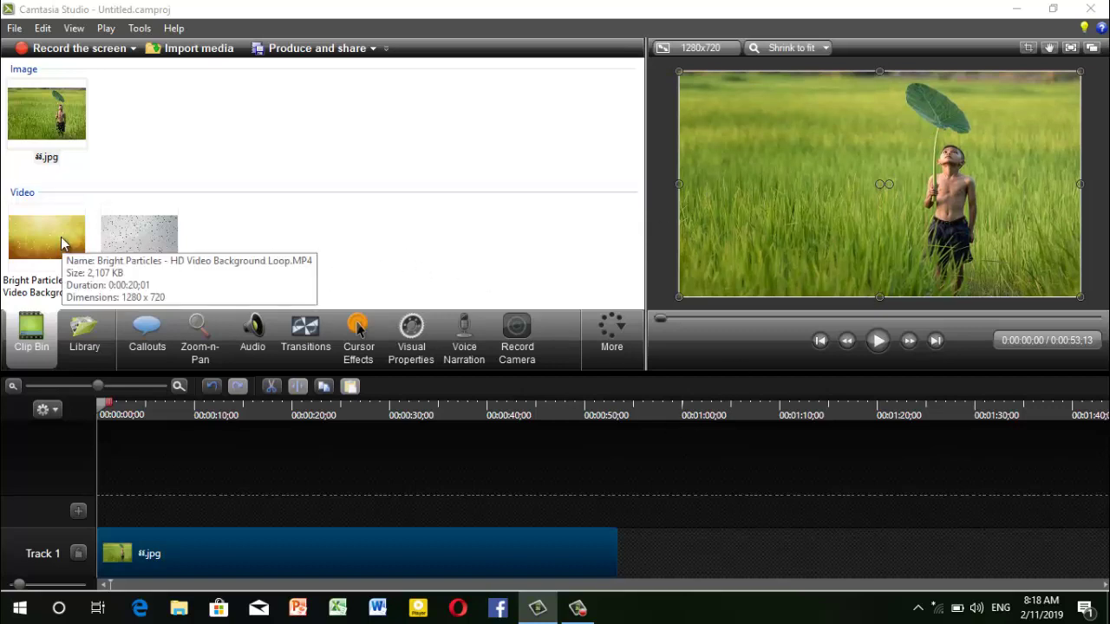
Place the Bright Particles video at the start of a new track above the image and preview it, returning the playhead to zero
{"action": "left_click_drag", "start_coordinate": [63, 239], "coordinate": [486, 491]}
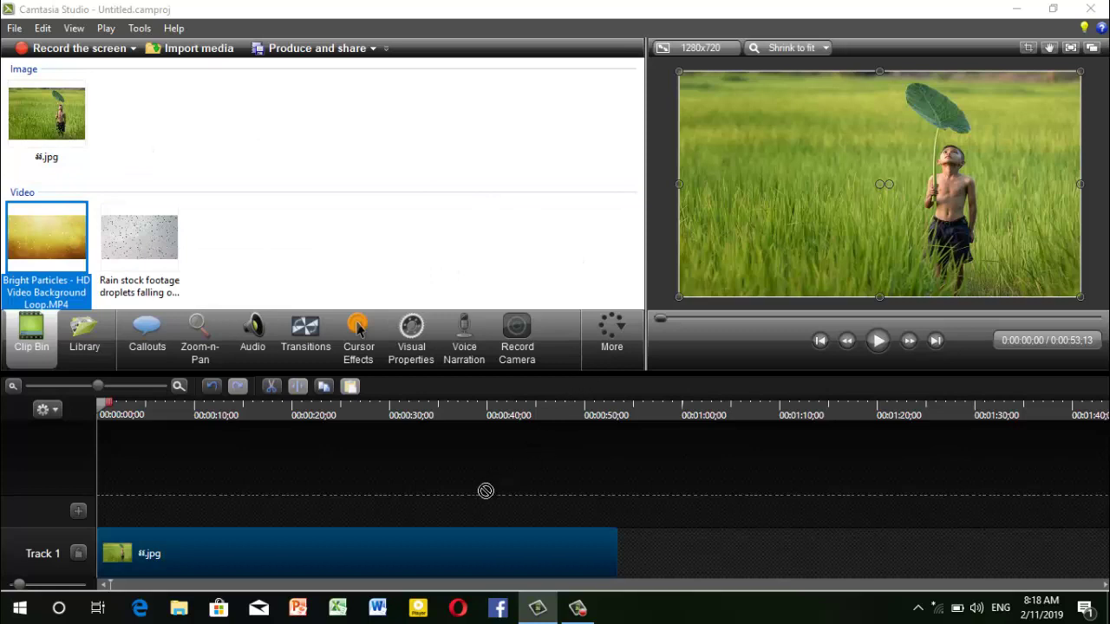
{"action": "left_click_drag", "start_coordinate": [226, 512], "coordinate": [167, 507]}
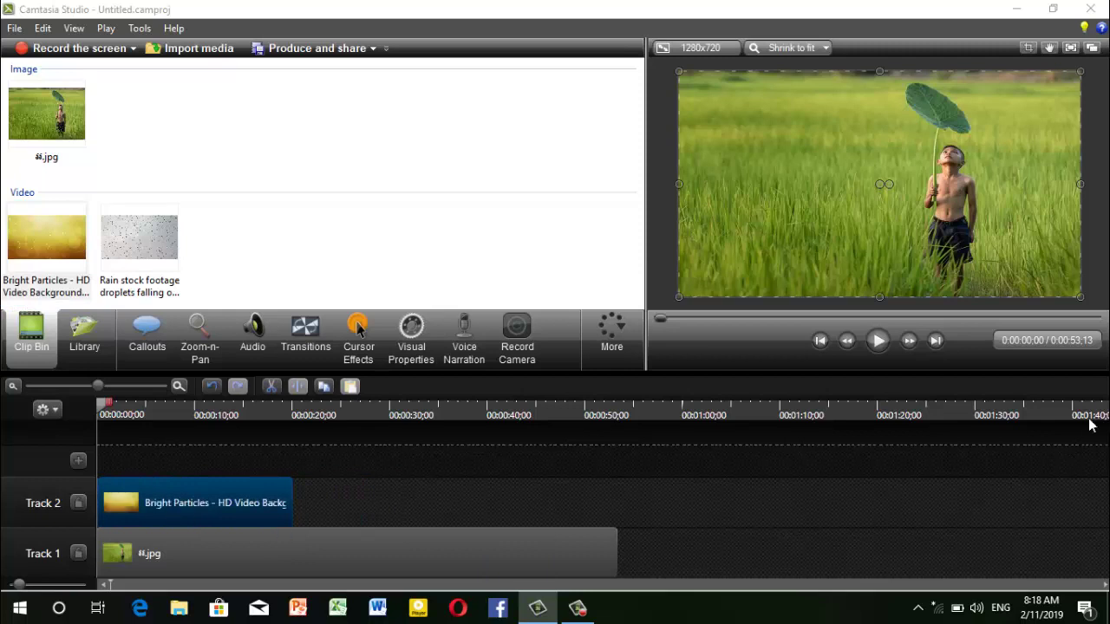
{"action": "left_click", "coordinate": [878, 341]}
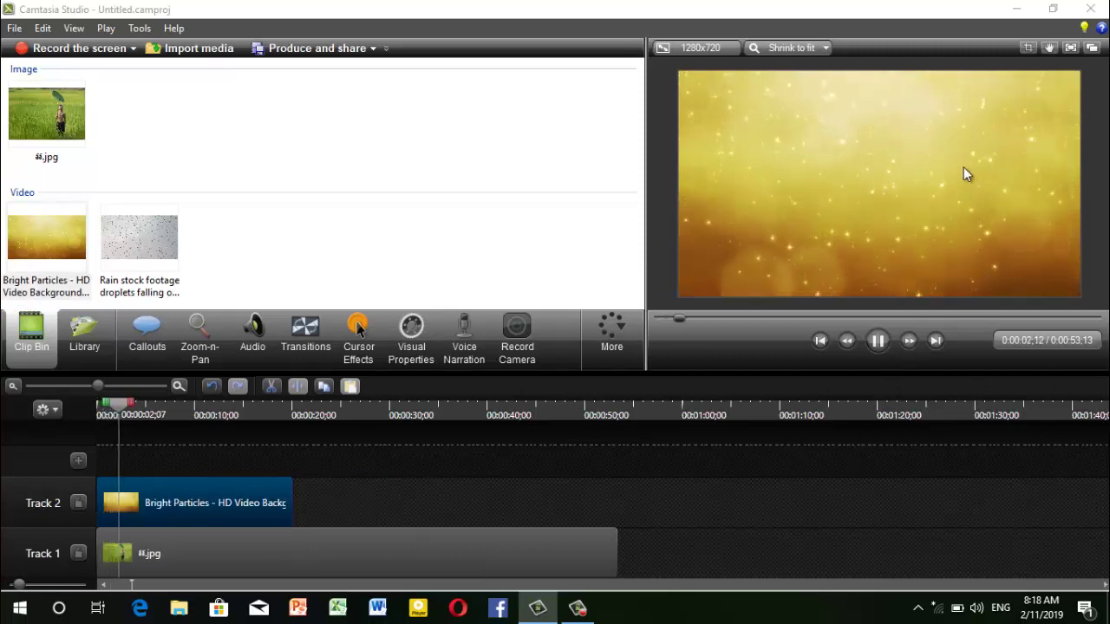
{"action": "left_click", "coordinate": [882, 341]}
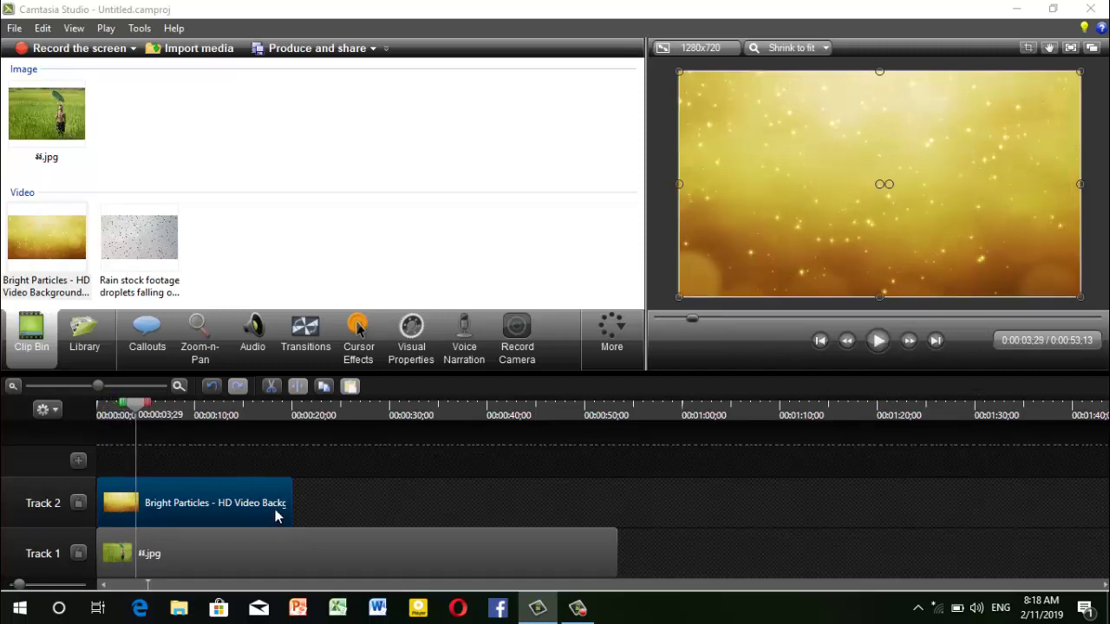
{"action": "left_click_drag", "start_coordinate": [137, 405], "coordinate": [78, 403]}
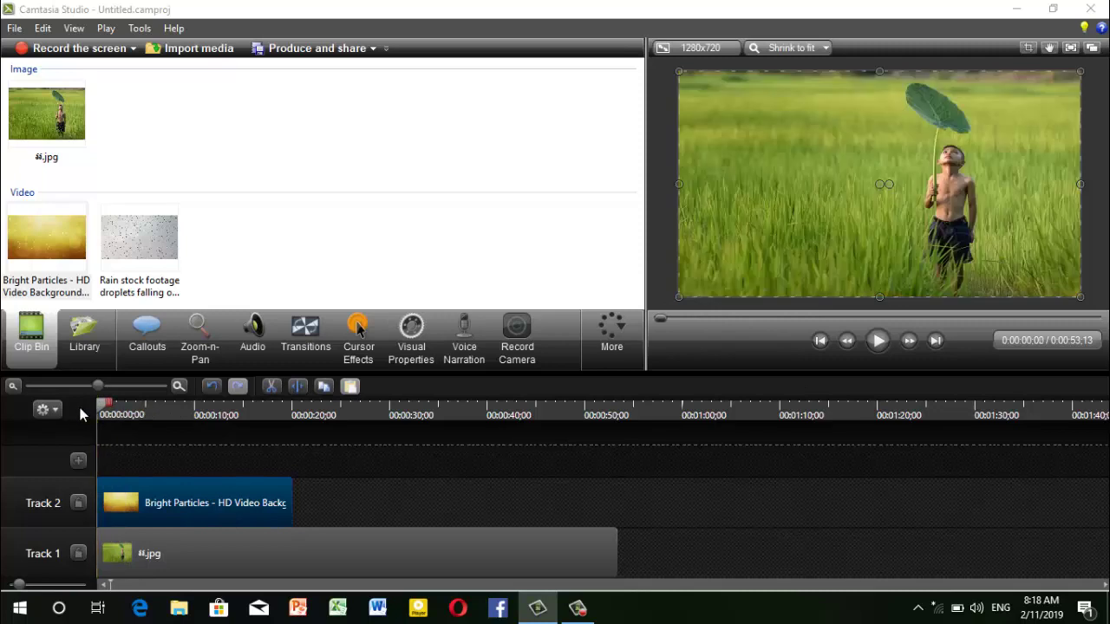
Enable Remove a color on the Bright Particles clip and sample the yellow near the middle of the preview as the color
{"action": "left_click", "coordinate": [153, 504]}
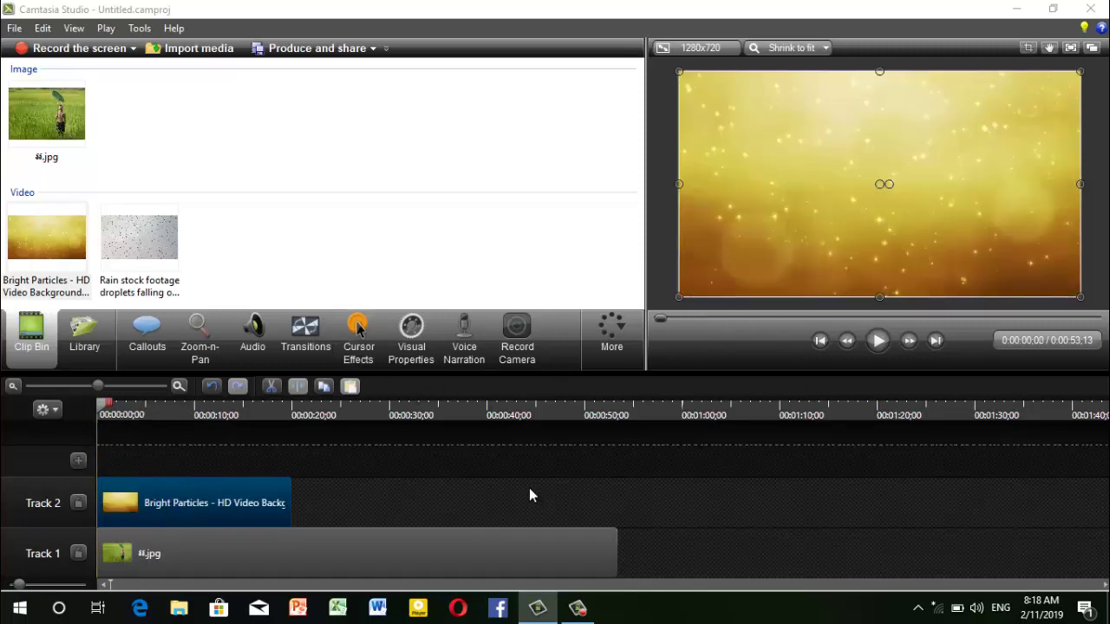
{"action": "left_click", "coordinate": [419, 343]}
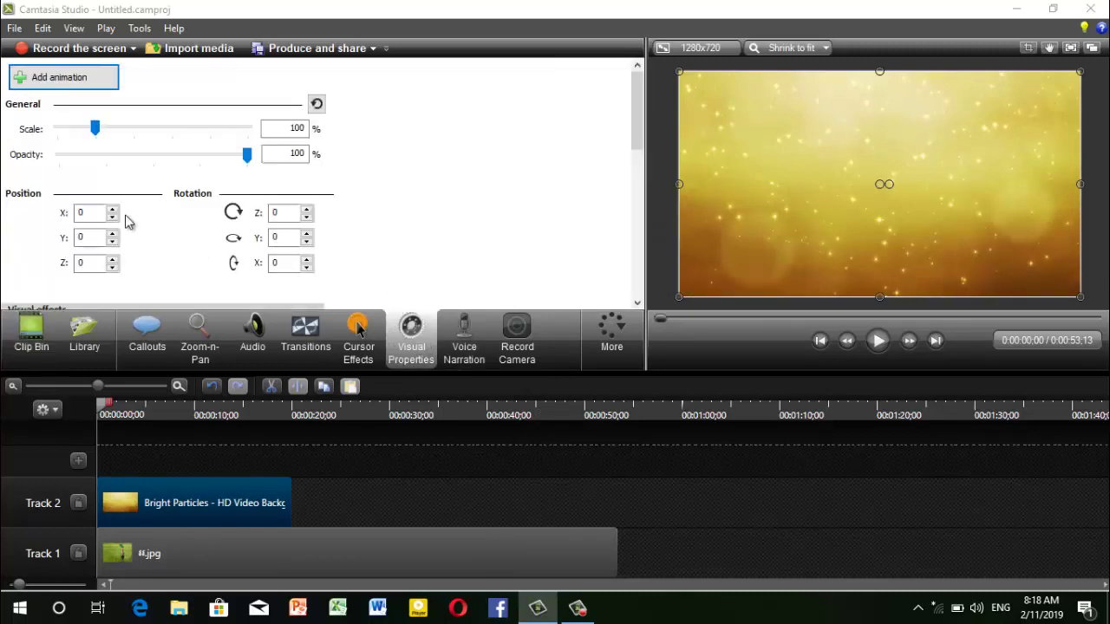
{"action": "scroll", "coordinate": [435, 143], "scroll_direction": "down", "scroll_amount": 3}
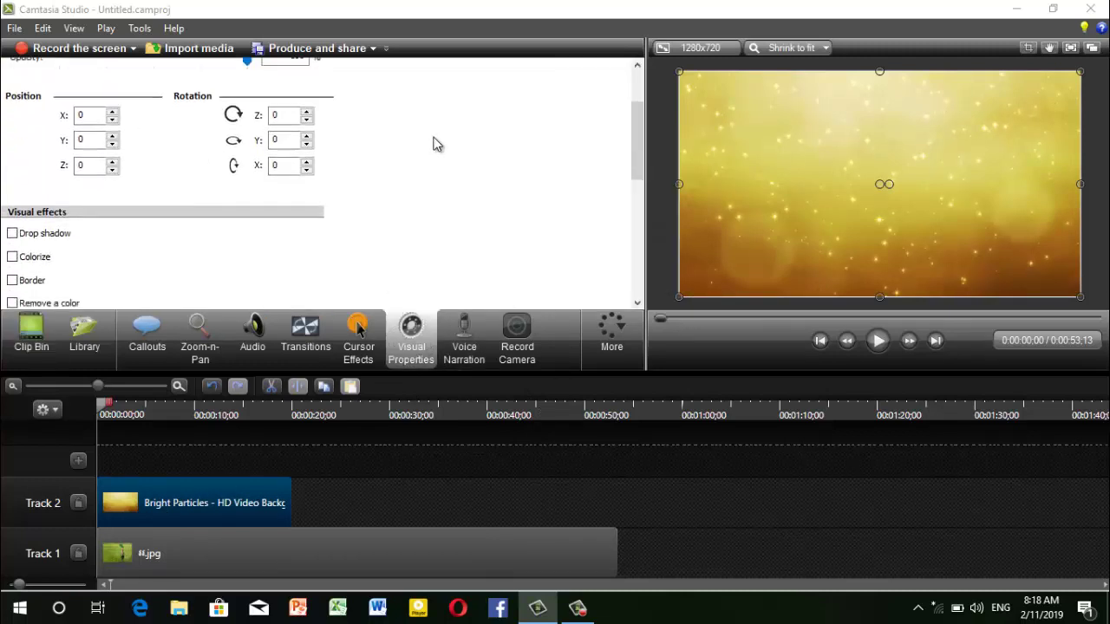
{"action": "scroll", "coordinate": [460, 160], "scroll_direction": "down", "scroll_amount": 2}
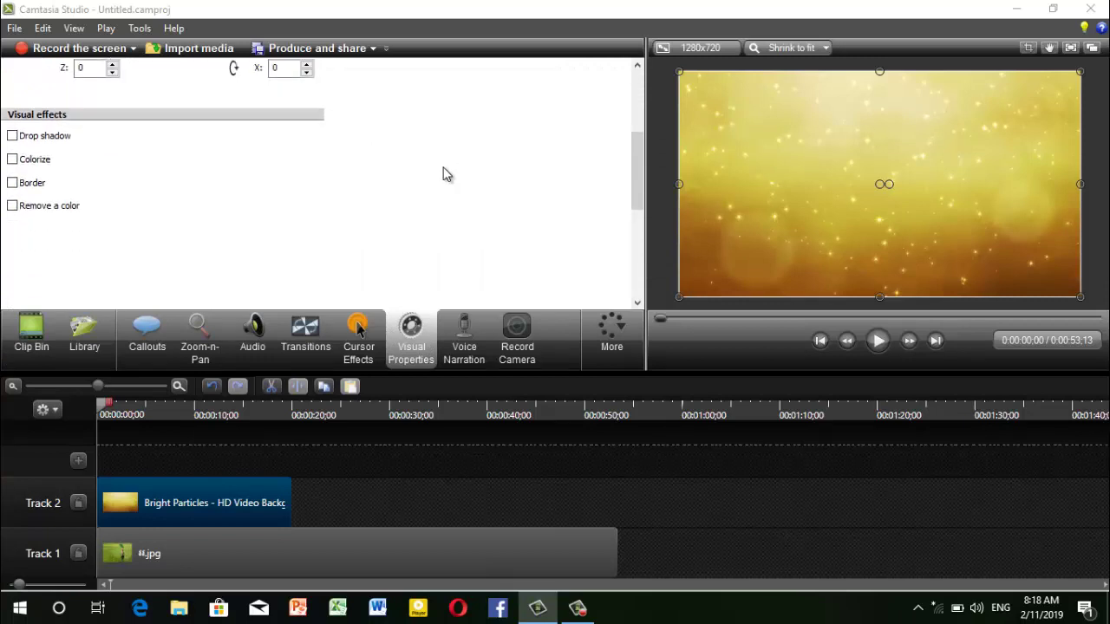
{"action": "left_click", "coordinate": [13, 207]}
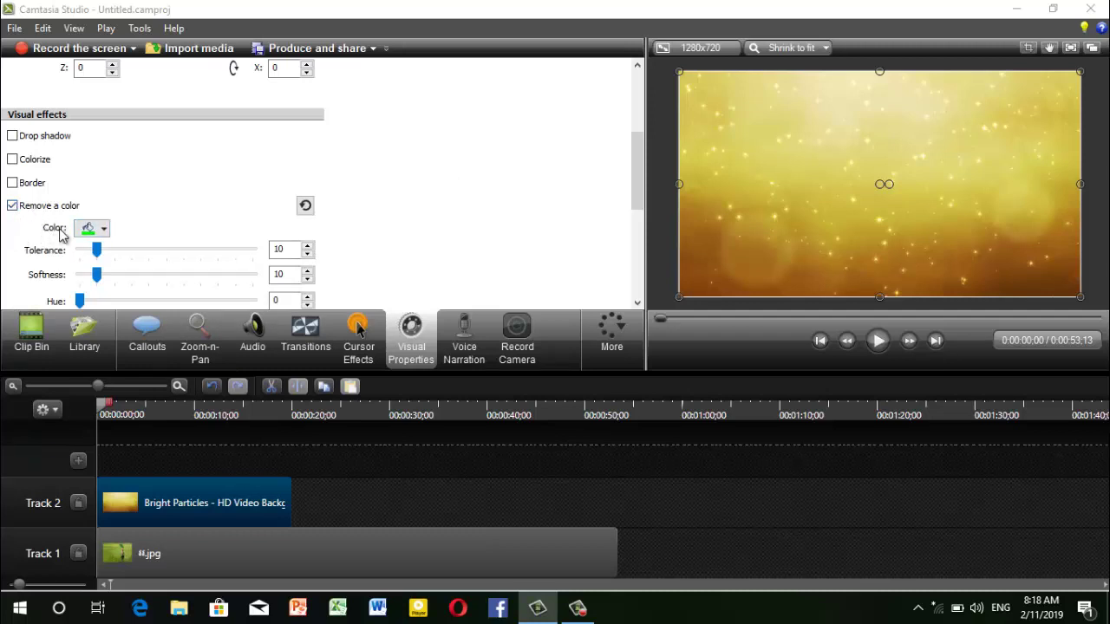
{"action": "left_click", "coordinate": [105, 230]}
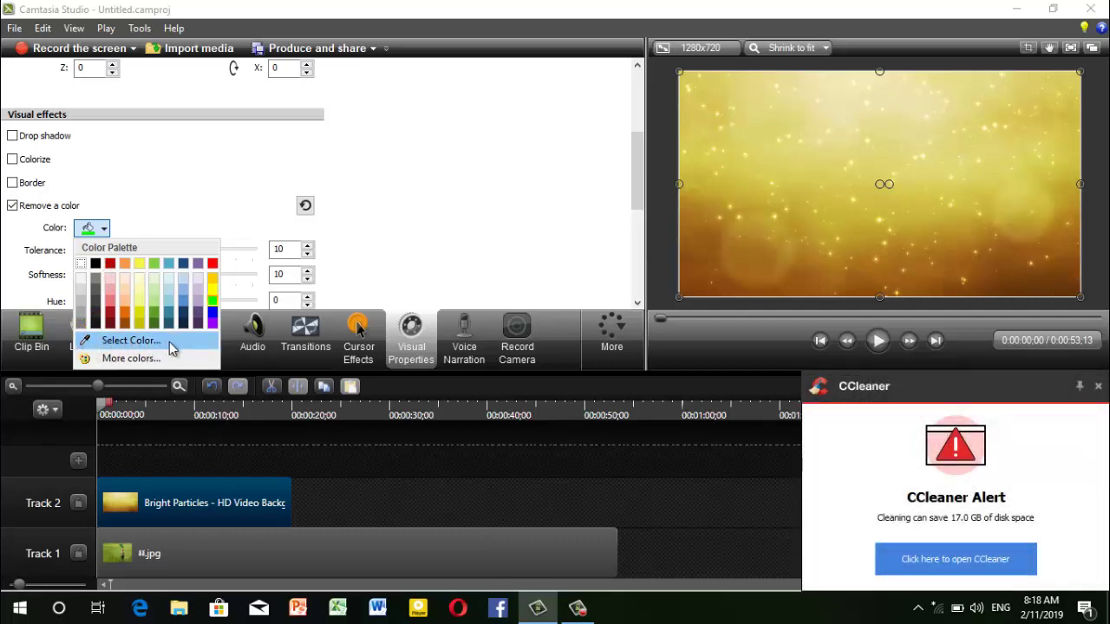
{"action": "left_click", "coordinate": [1098, 388]}
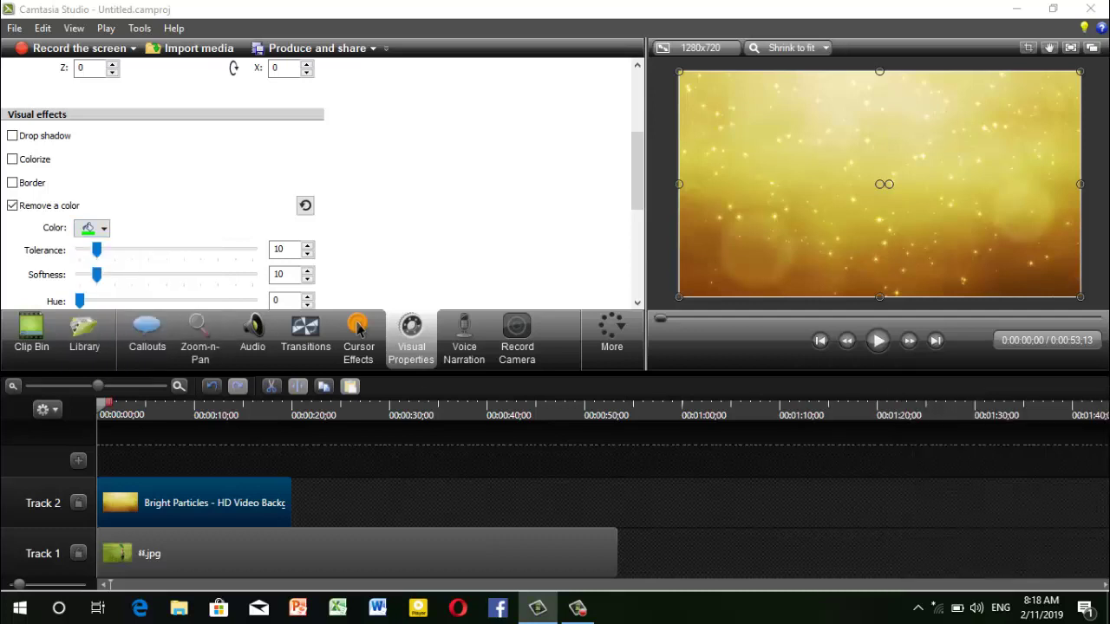
{"action": "left_click", "coordinate": [104, 231]}
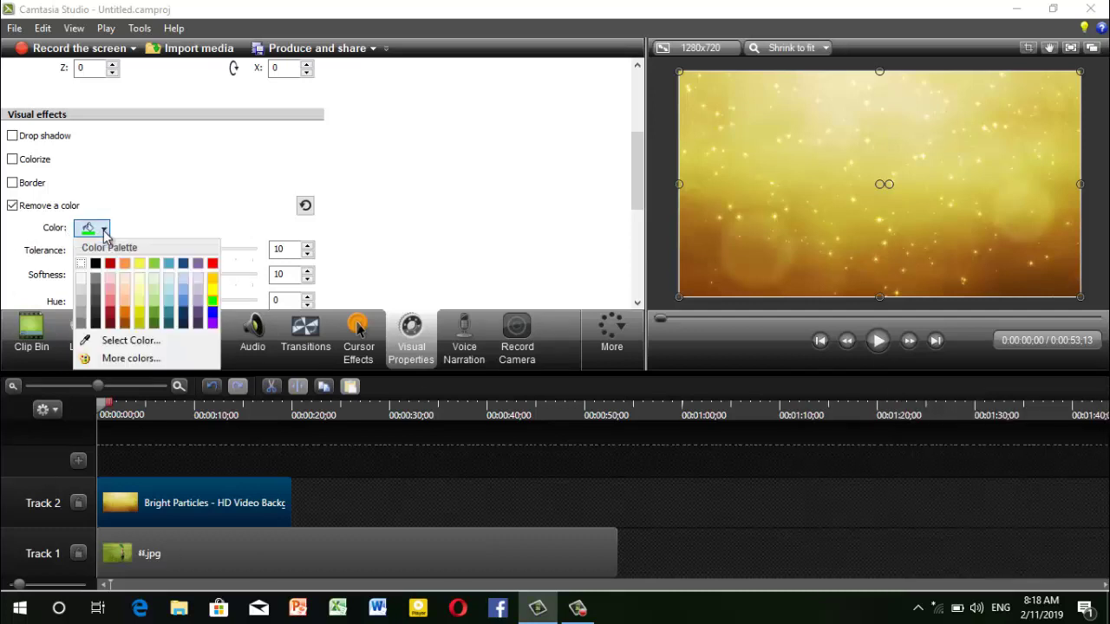
{"action": "left_click", "coordinate": [130, 341]}
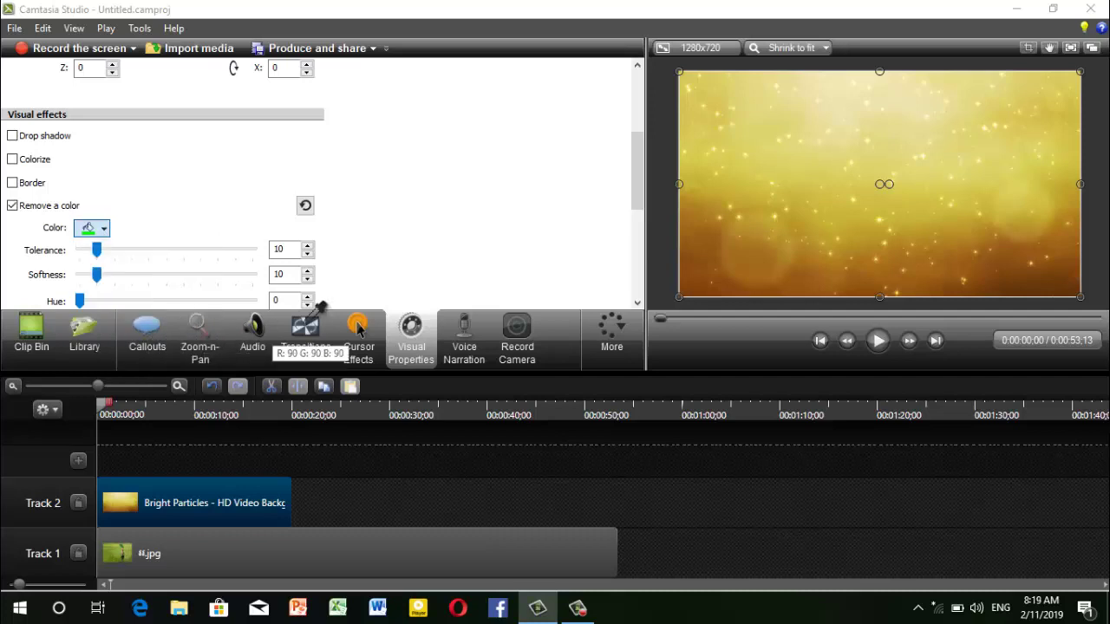
{"action": "left_click", "coordinate": [894, 171]}
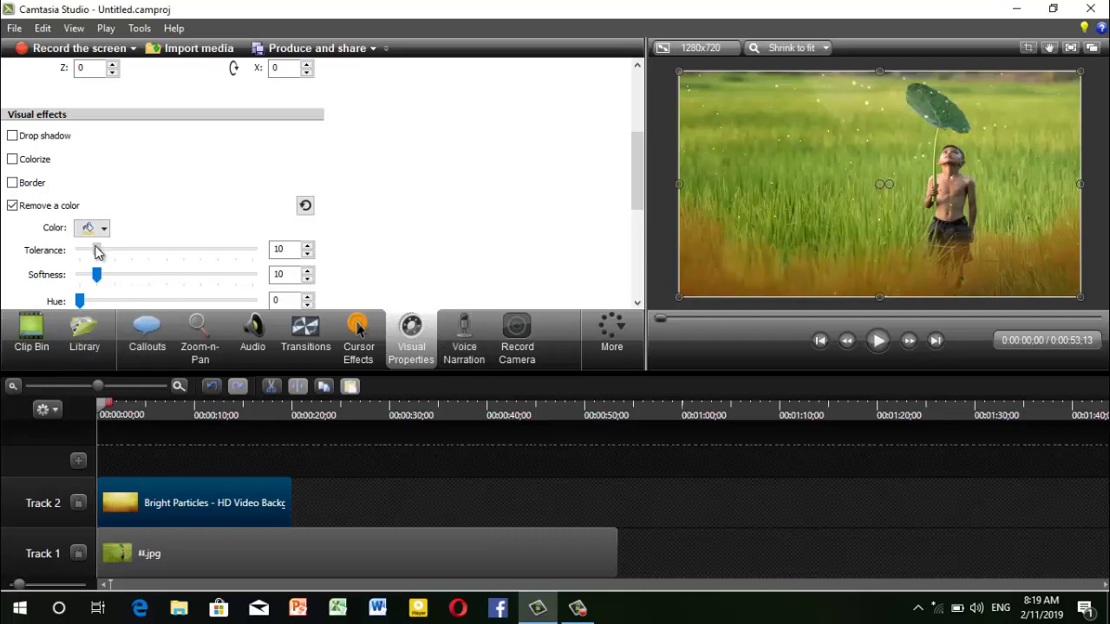
Raise the color removal tolerance to 14 and preview the particles over the image, returning the playhead to zero
{"action": "left_click_drag", "start_coordinate": [97, 251], "coordinate": [103, 252]}
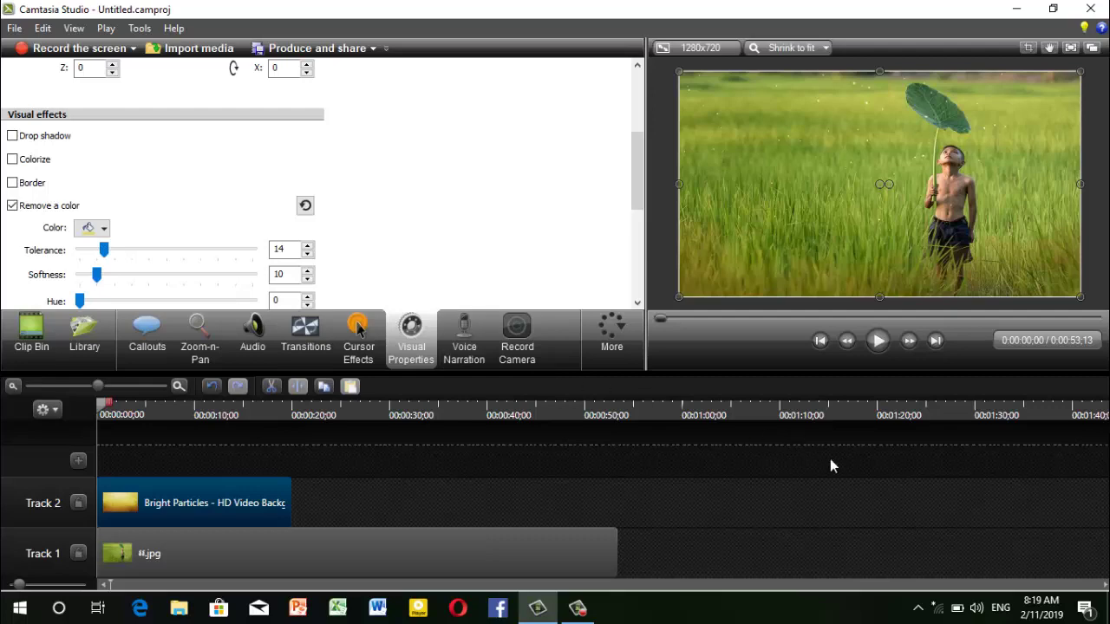
{"action": "left_click", "coordinate": [876, 341]}
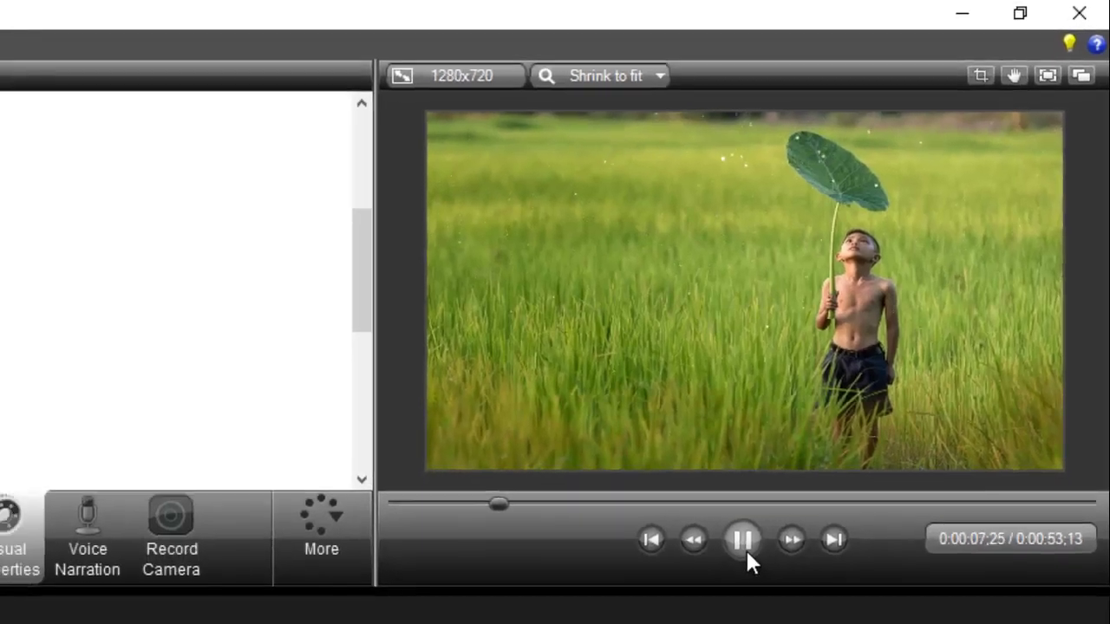
{"action": "left_click", "coordinate": [692, 612]}
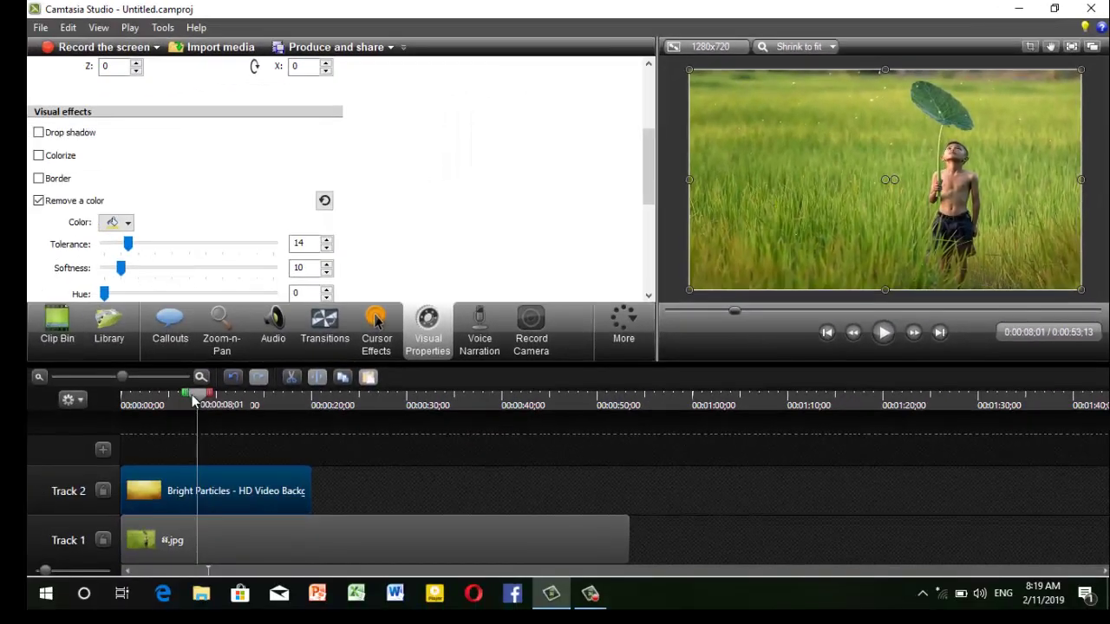
{"action": "left_click_drag", "start_coordinate": [194, 401], "coordinate": [98, 395]}
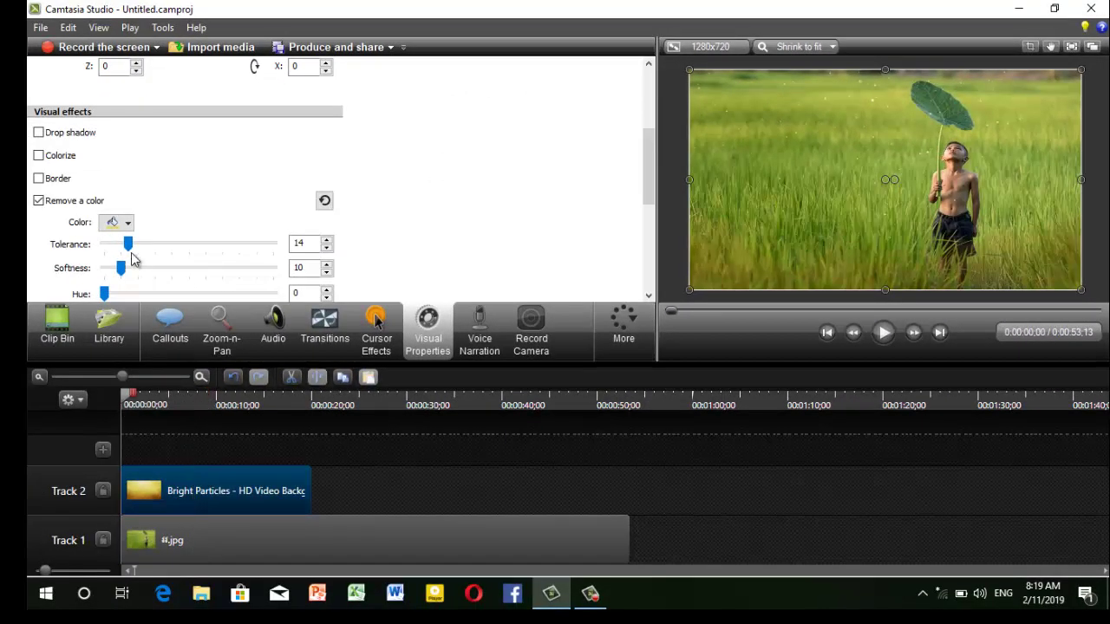
Set the color removal softness to 6 and tolerance to 12, then preview the clip and return the playhead to zero
{"action": "mouse_move", "coordinate": [121, 268]}
{"action": "left_mouse_down"}
{"action": "mouse_move", "coordinate": [149, 275]}
{"action": "mouse_move", "coordinate": [92, 275]}
{"action": "mouse_move", "coordinate": [112, 287]}
{"action": "left_mouse_up"}
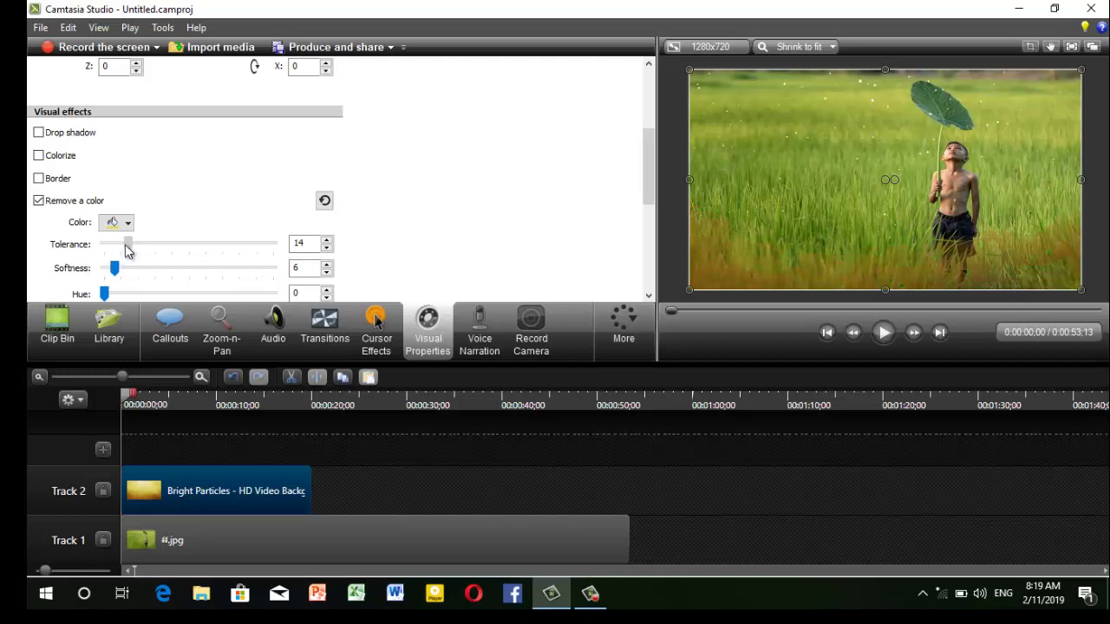
{"action": "left_click_drag", "start_coordinate": [127, 251], "coordinate": [127, 251]}
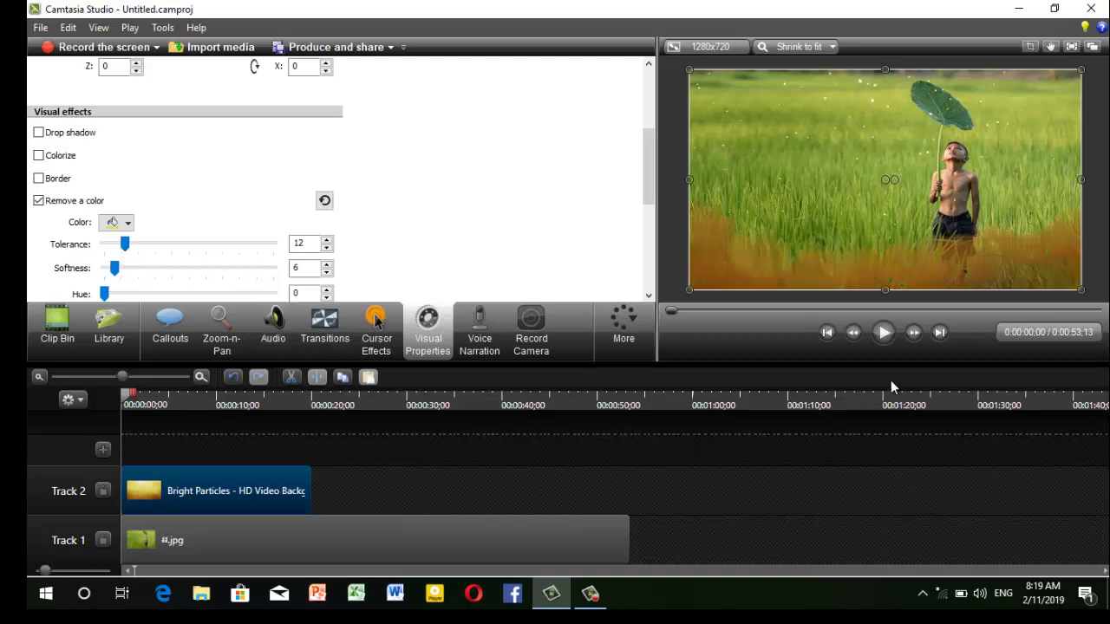
{"action": "left_click", "coordinate": [882, 334]}
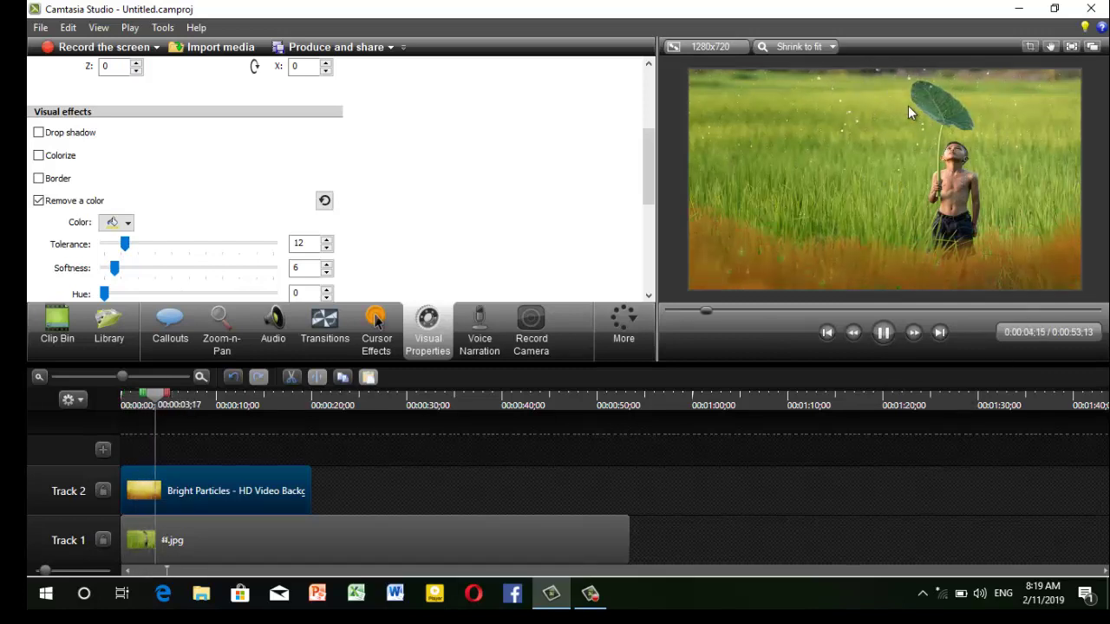
{"action": "left_click", "coordinate": [883, 334]}
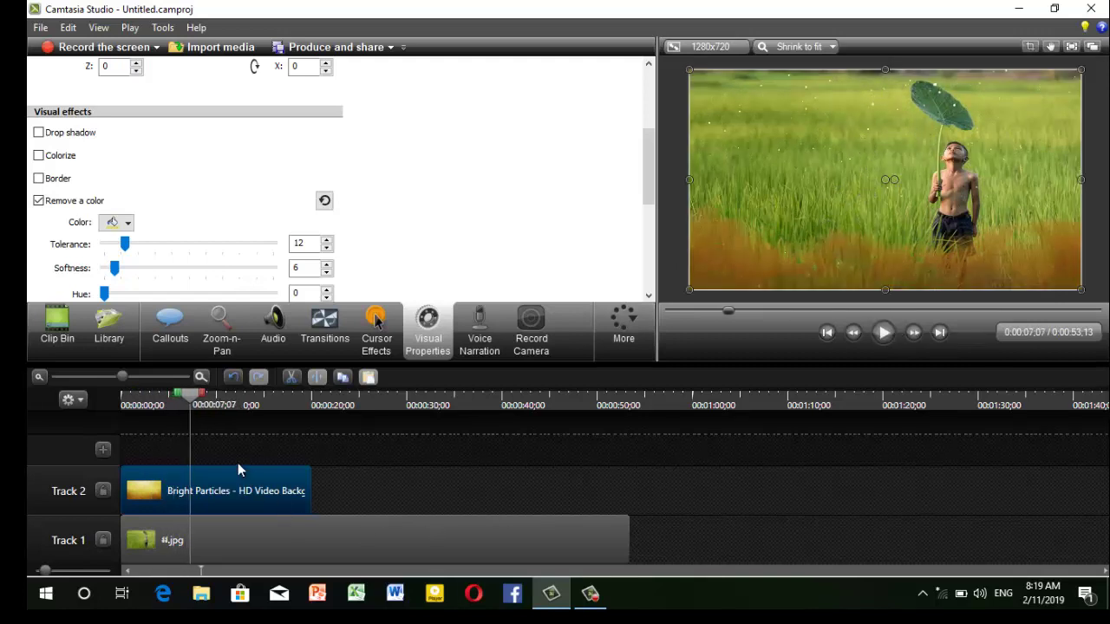
{"action": "left_click_drag", "start_coordinate": [201, 400], "coordinate": [128, 400]}
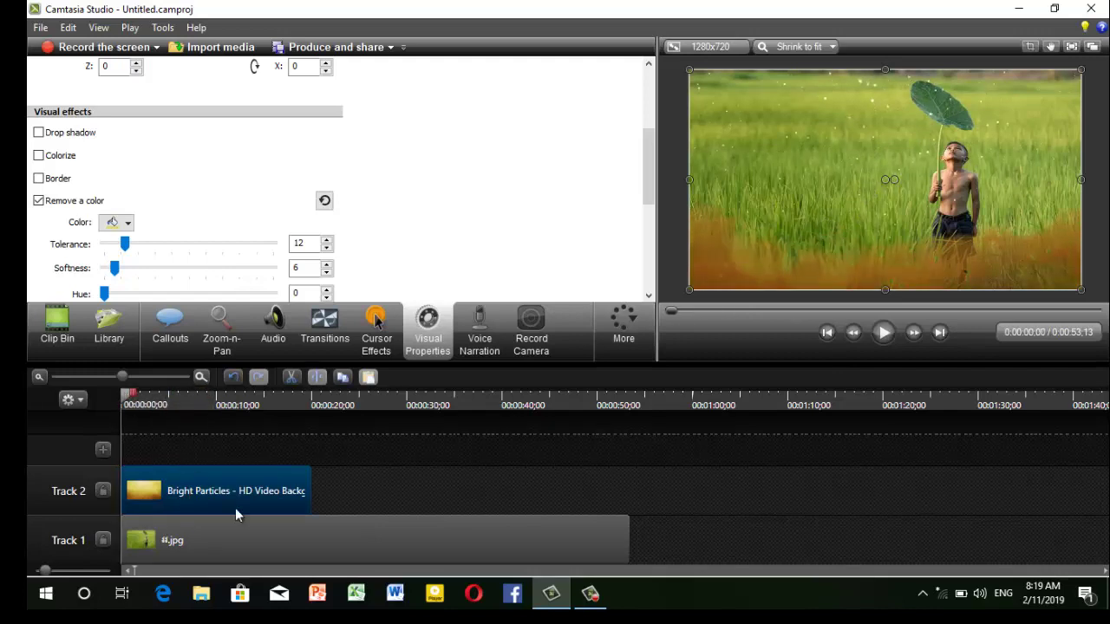
Cut the Bright Particles clip and place the rain droplets video at the start of Track 2 instead
{"action": "left_click_drag", "start_coordinate": [235, 508], "coordinate": [298, 498]}
{"action": "left_click", "coordinate": [218, 494]}
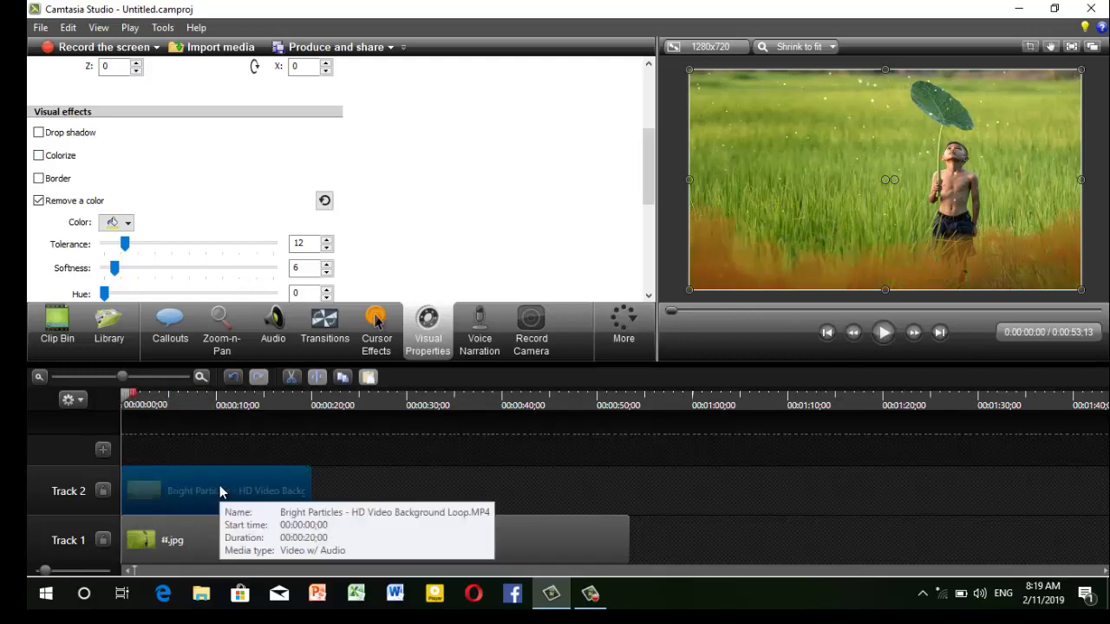
{"action": "left_click_drag", "start_coordinate": [530, 454], "coordinate": [275, 452]}
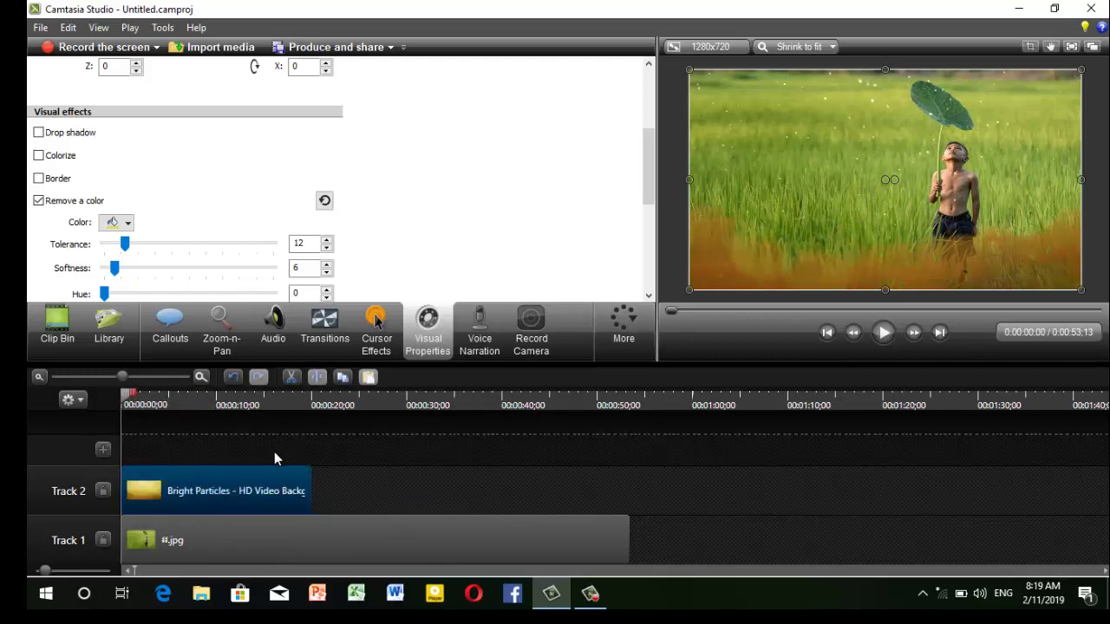
{"action": "left_click", "coordinate": [291, 379]}
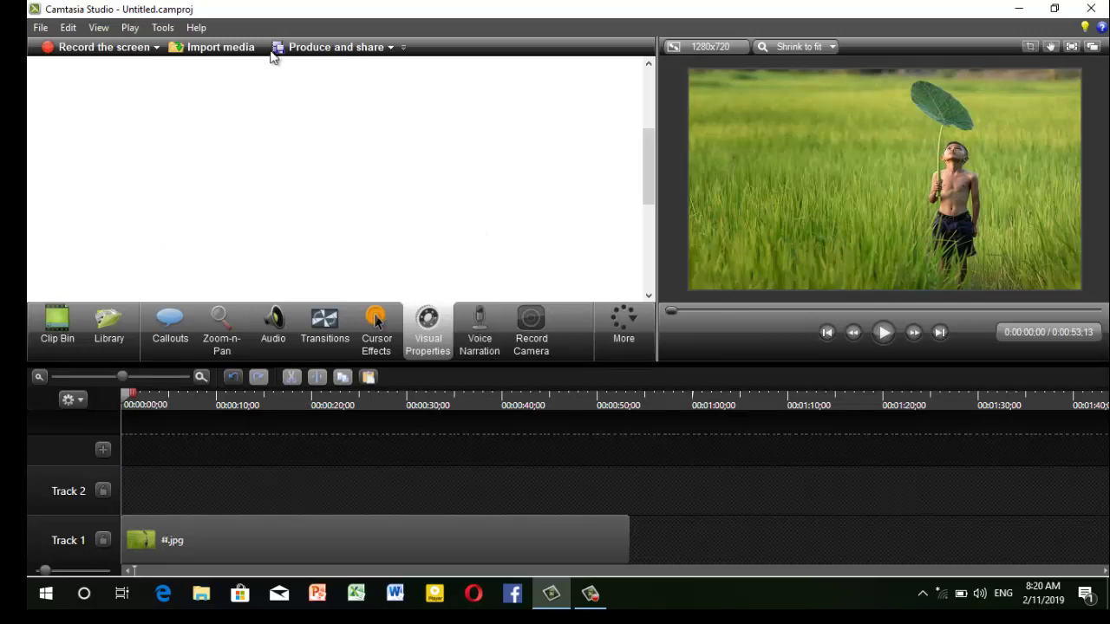
{"action": "left_click", "coordinate": [65, 319]}
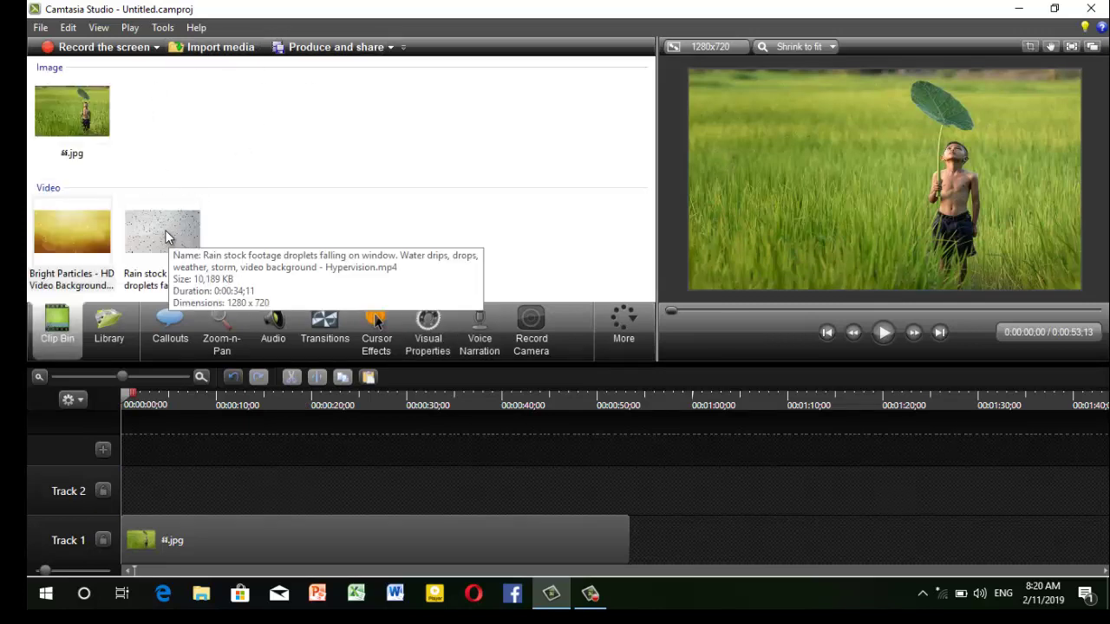
{"action": "left_click_drag", "start_coordinate": [168, 236], "coordinate": [220, 479]}
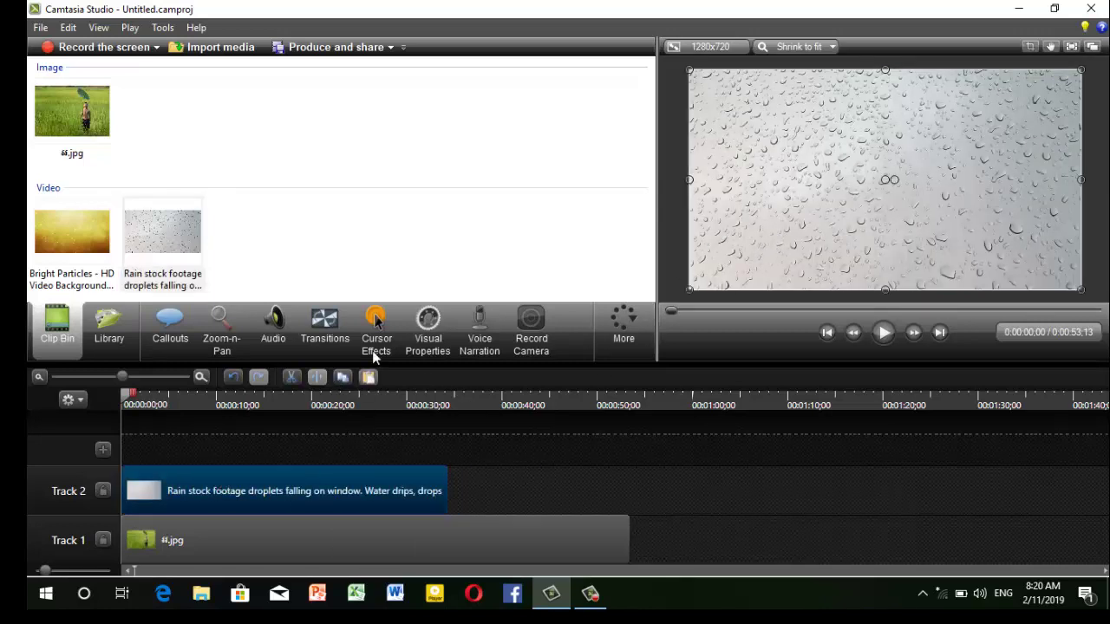
Enable Remove a color on the rain clip and sample the light grey background in the preview as the color
{"action": "left_click", "coordinate": [438, 341]}
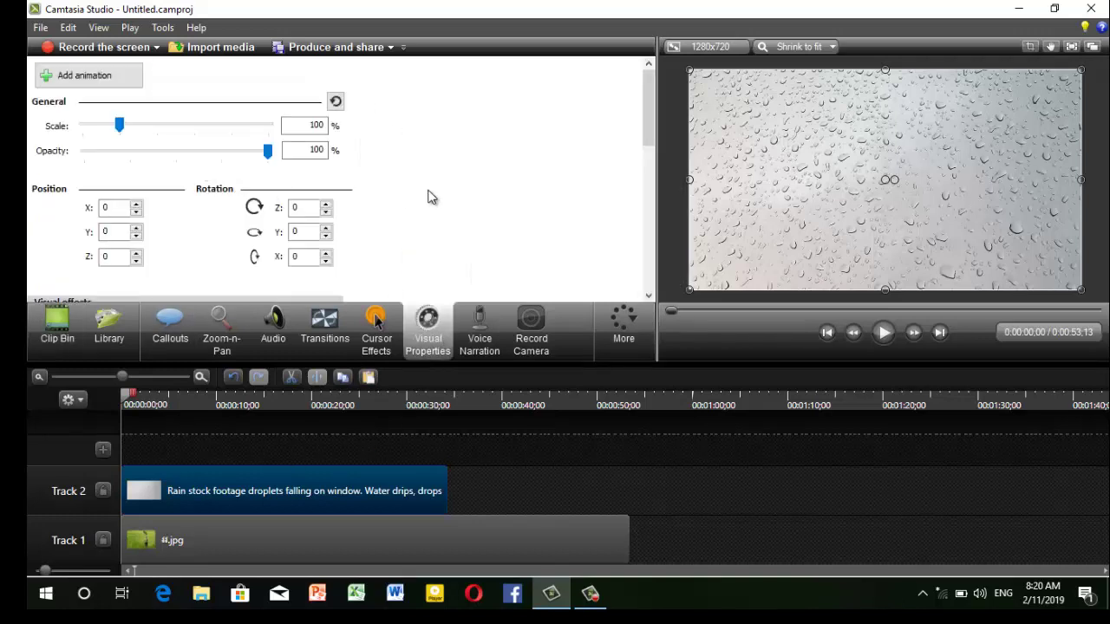
{"action": "scroll", "coordinate": [468, 164], "scroll_direction": "down", "scroll_amount": 5}
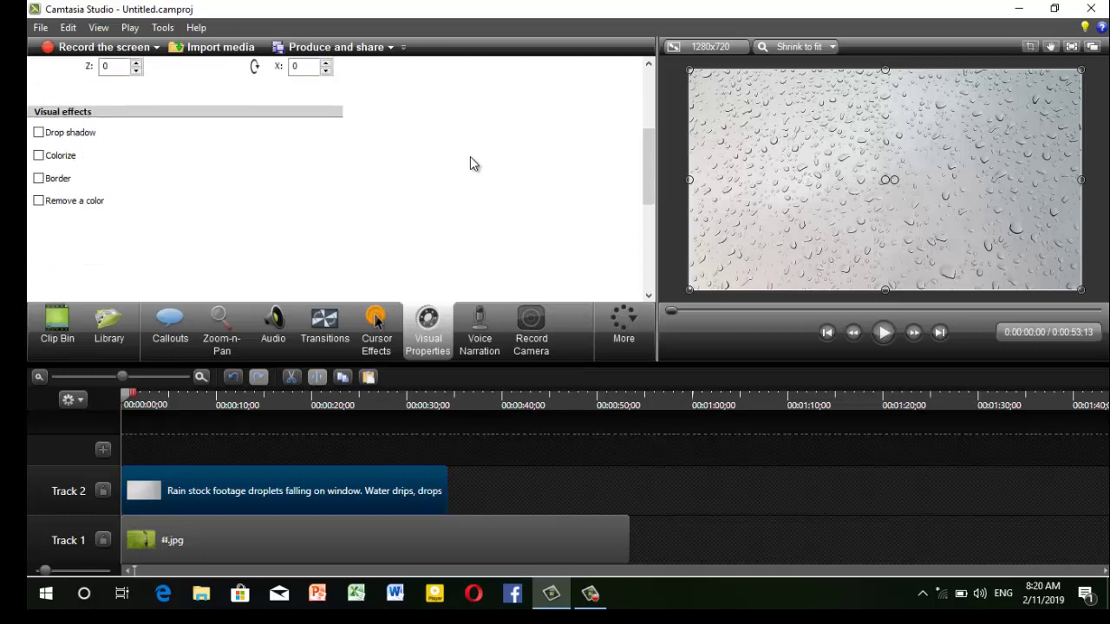
{"action": "left_click", "coordinate": [39, 201]}
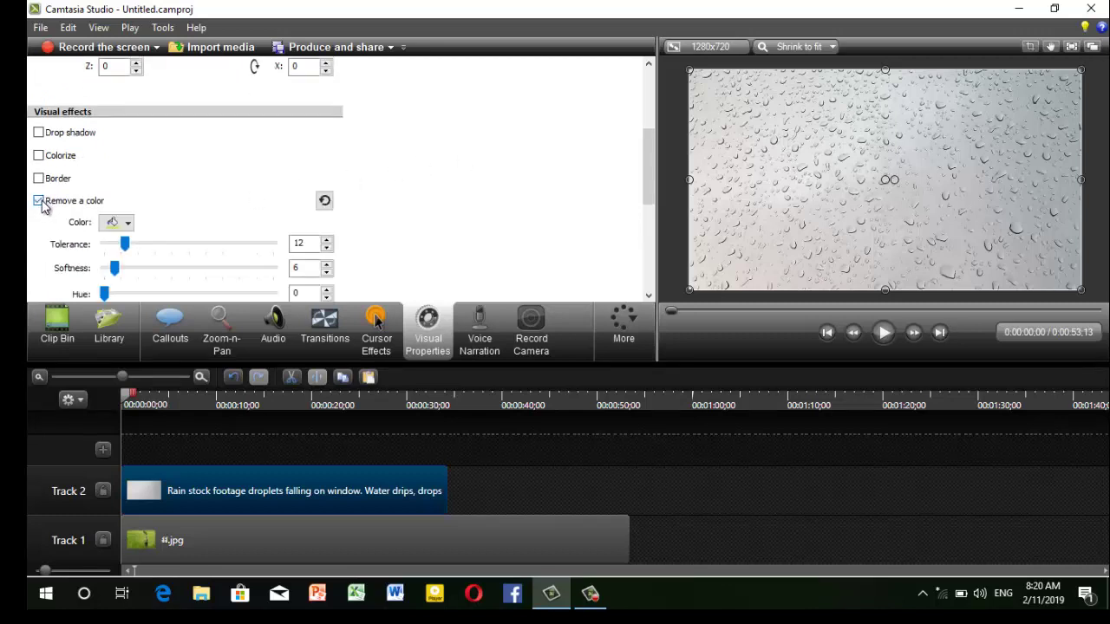
{"action": "left_click", "coordinate": [126, 226]}
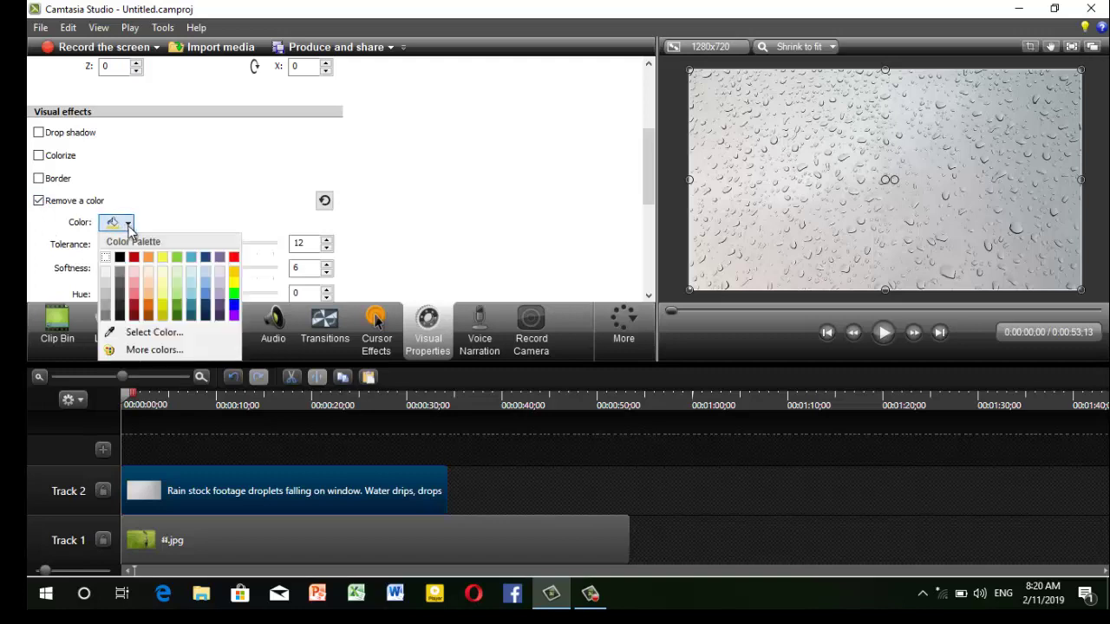
{"action": "left_click", "coordinate": [137, 333]}
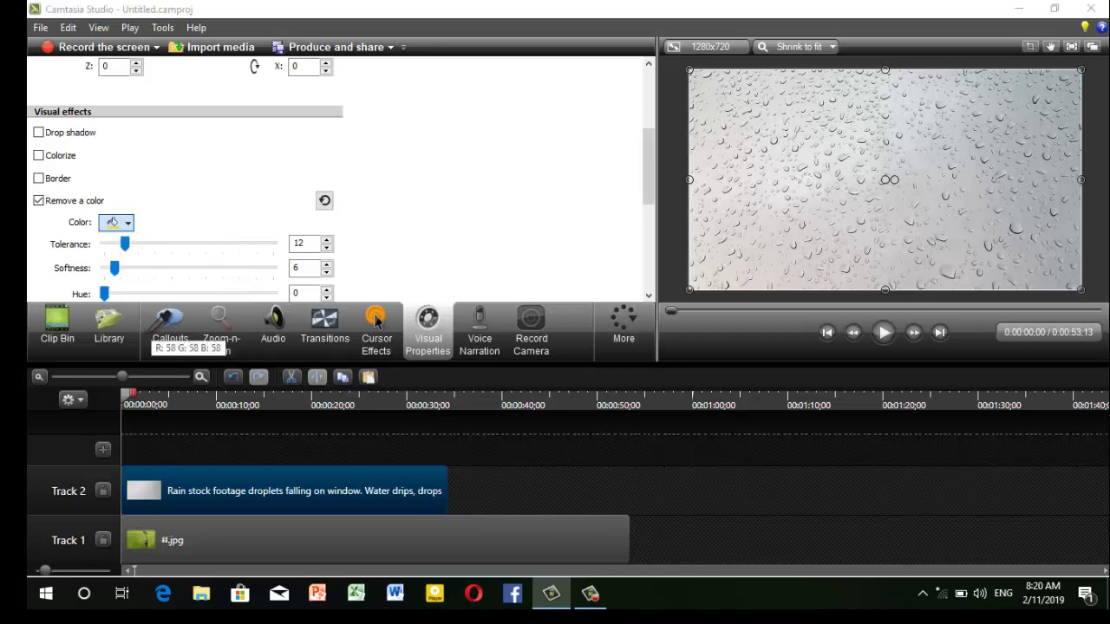
{"action": "left_click", "coordinate": [874, 149]}
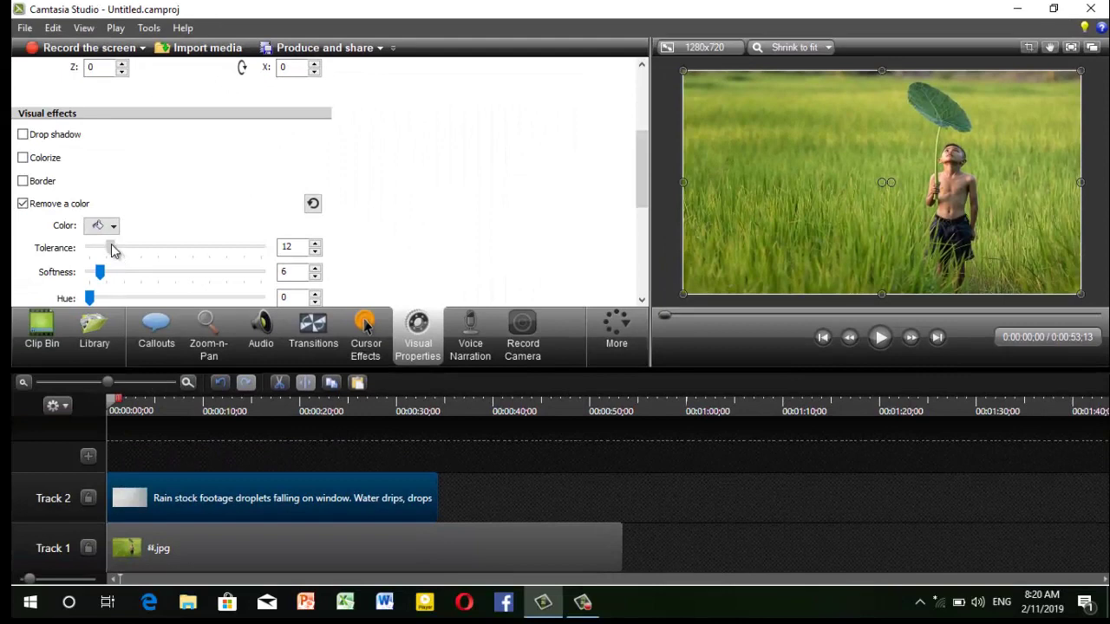
Set the rain clip's color removal tolerance to 0 and hue to 10, then preview it and return the playhead to zero
{"action": "left_click_drag", "start_coordinate": [106, 250], "coordinate": [91, 249]}
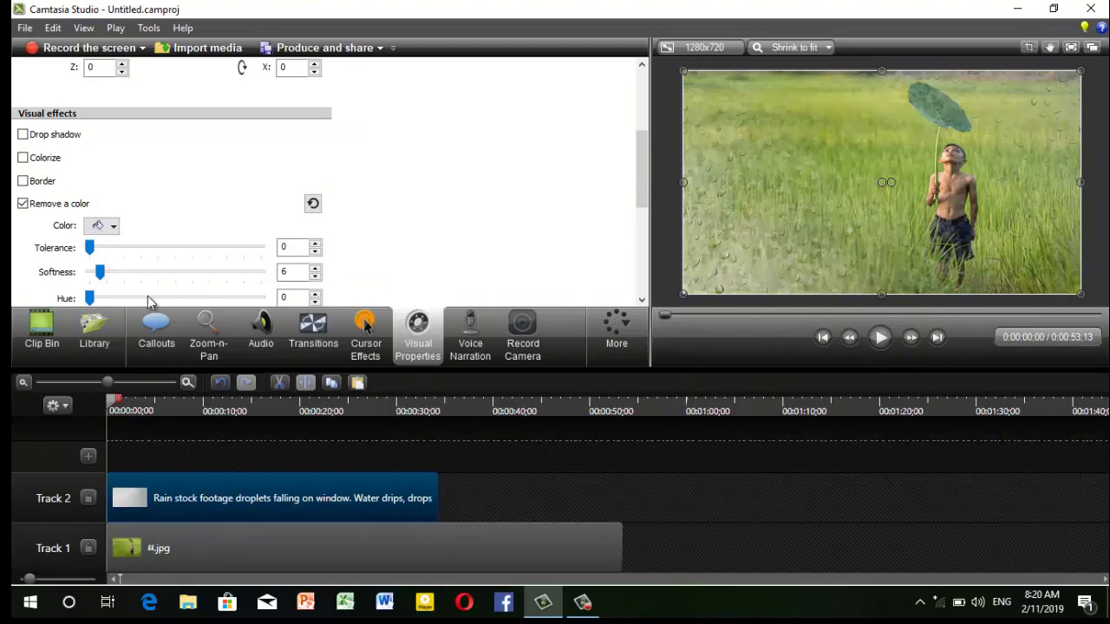
{"action": "scroll", "coordinate": [493, 209], "scroll_direction": "down", "scroll_amount": 1}
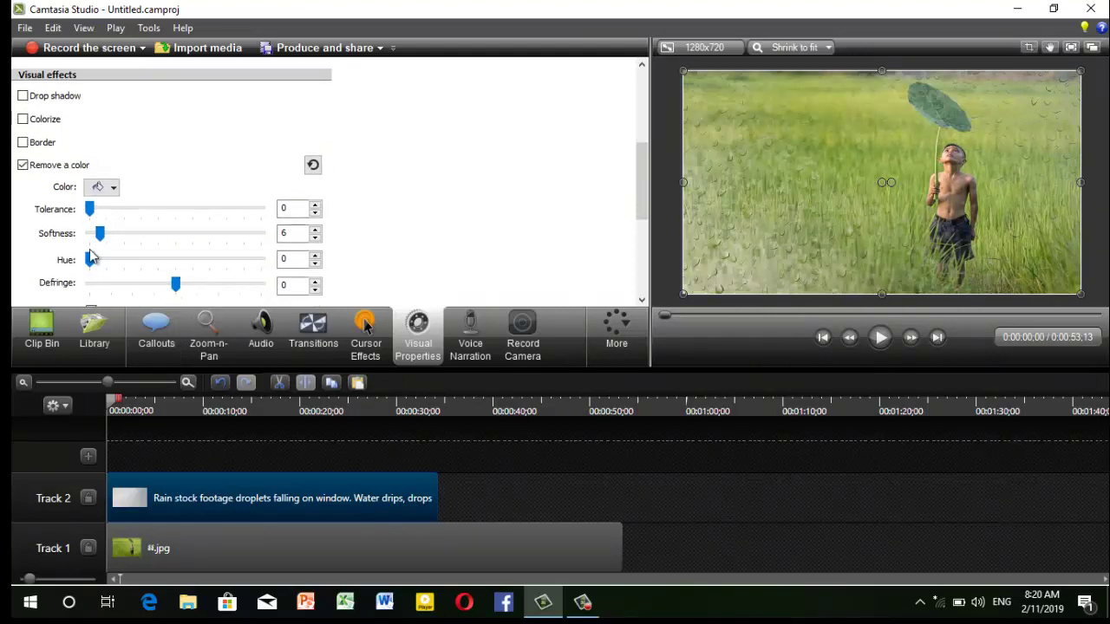
{"action": "left_click_drag", "start_coordinate": [89, 259], "coordinate": [110, 267]}
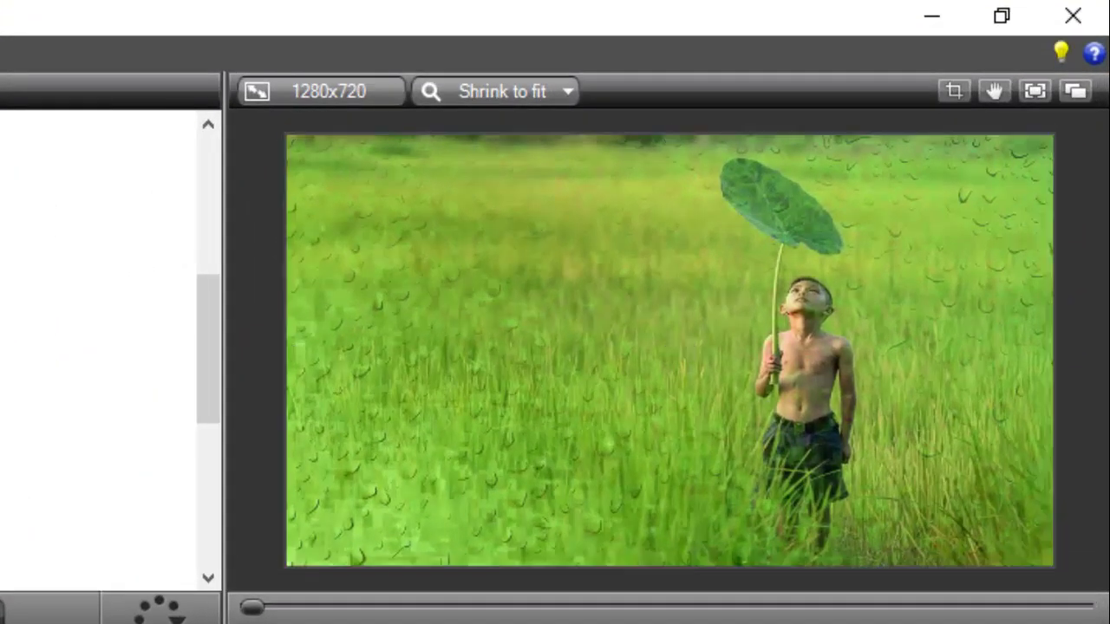
{"action": "key", "text": "Return"}
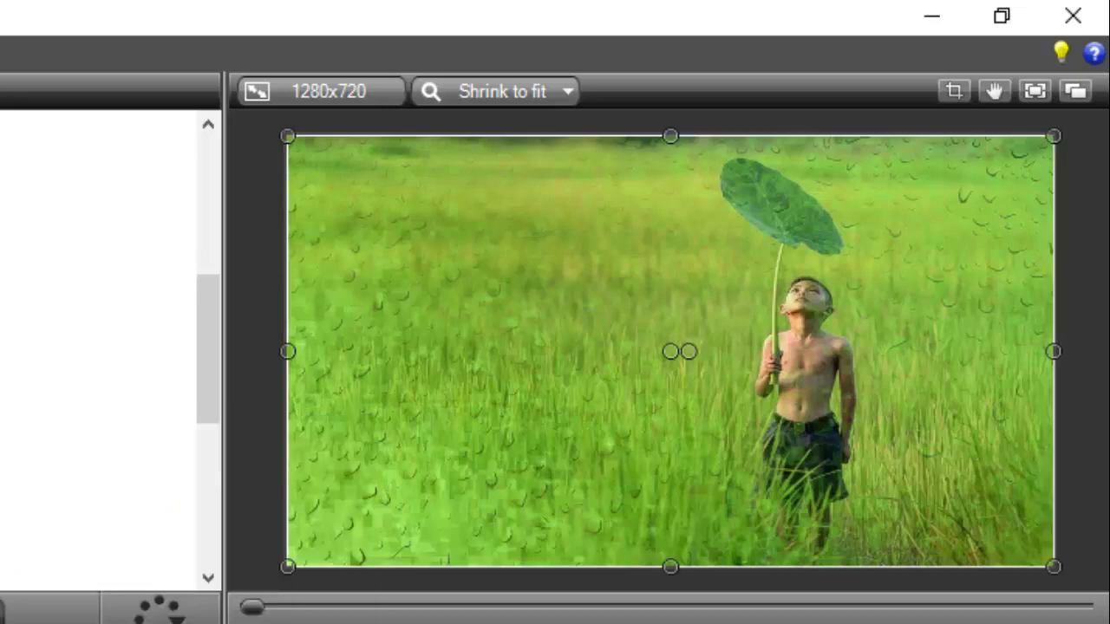
{"action": "key", "text": "space"}
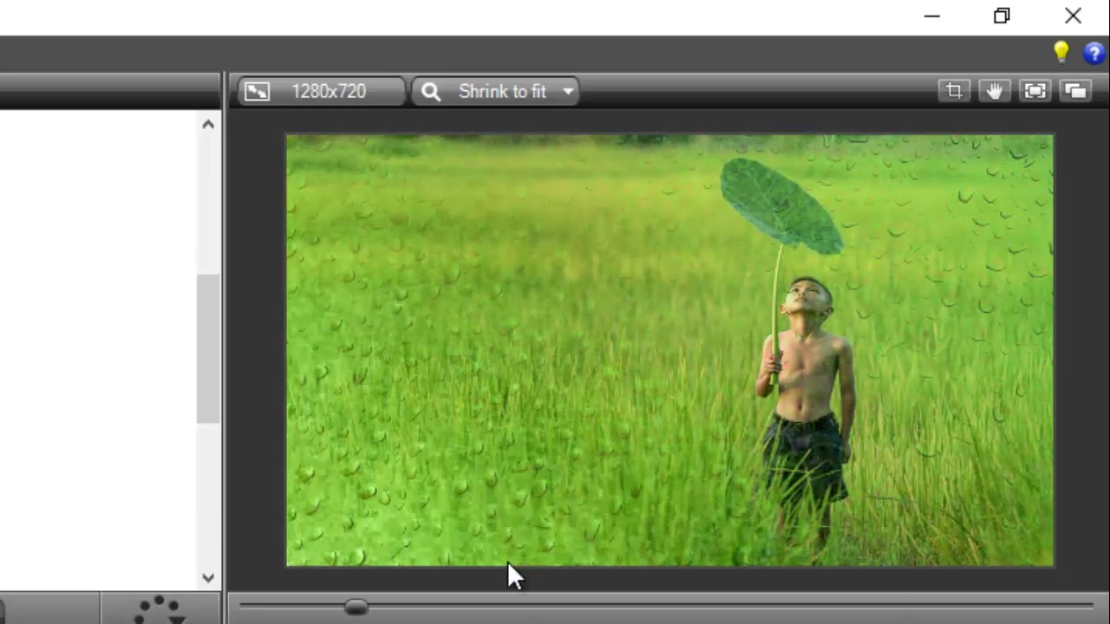
{"action": "key", "text": "space"}
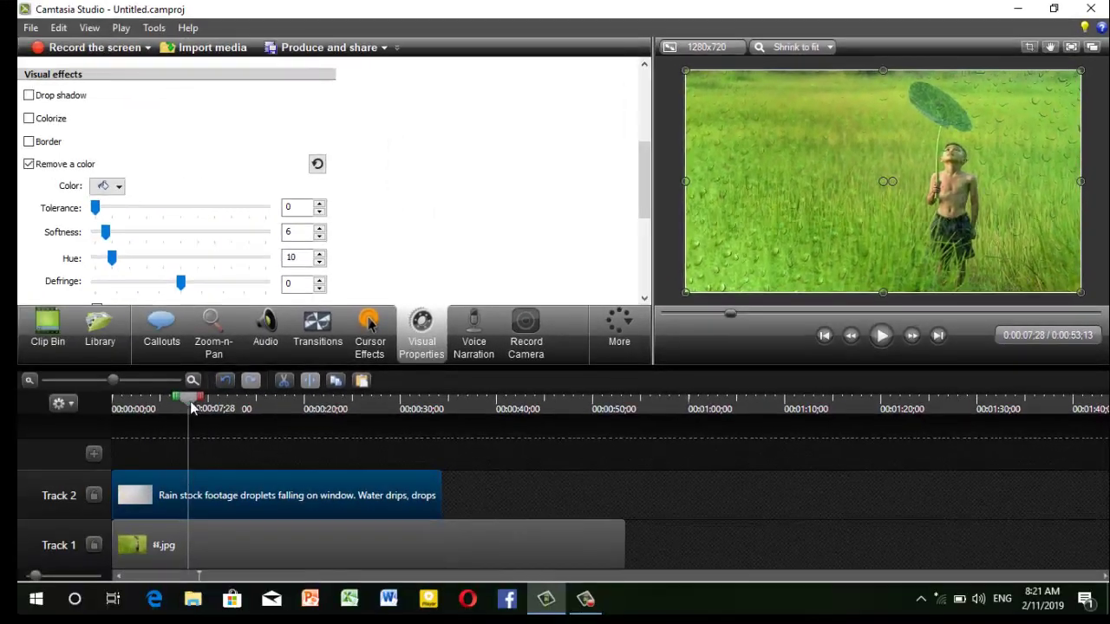
{"action": "left_click_drag", "start_coordinate": [146, 403], "coordinate": [113, 404]}
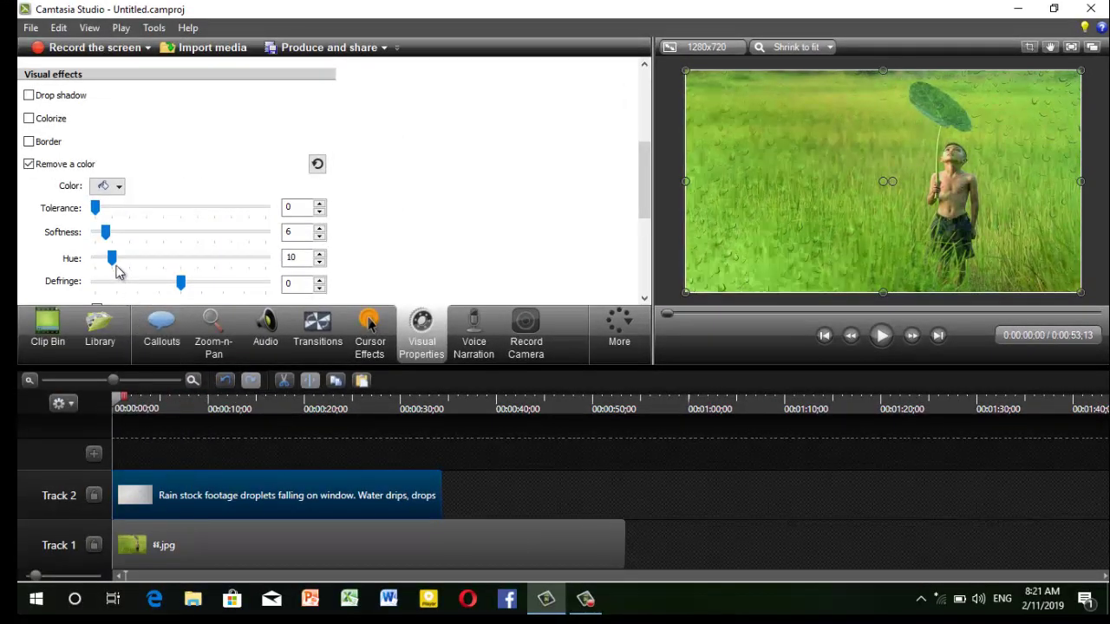
Lower the rain clip's color removal softness to 5 and preview about six seconds of the result
{"action": "left_click_drag", "start_coordinate": [96, 211], "coordinate": [105, 232]}
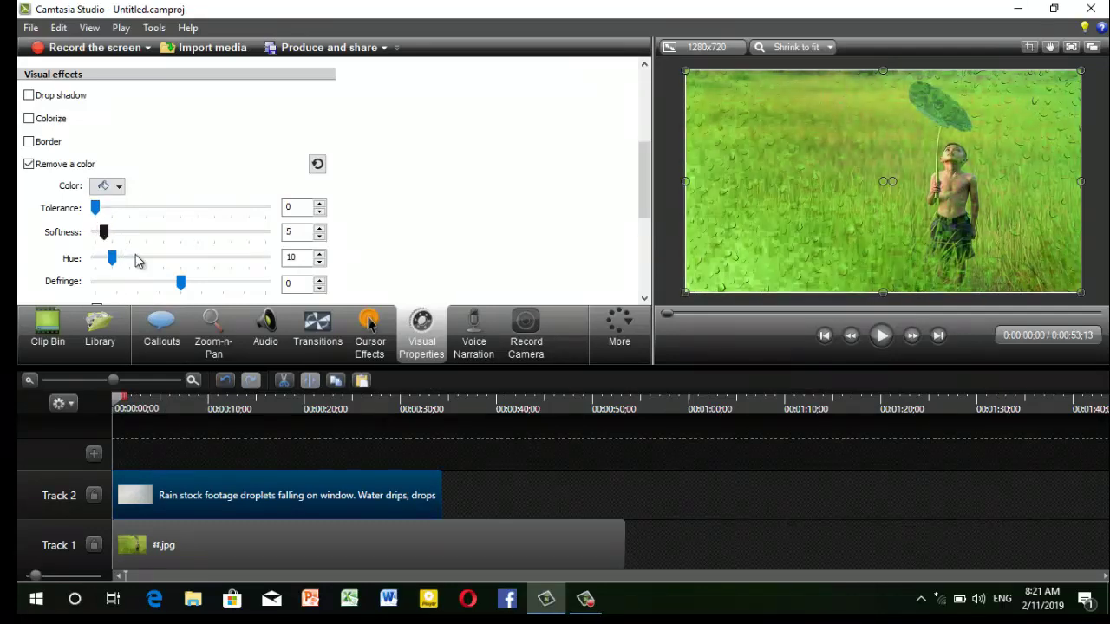
{"action": "left_click", "coordinate": [880, 336]}
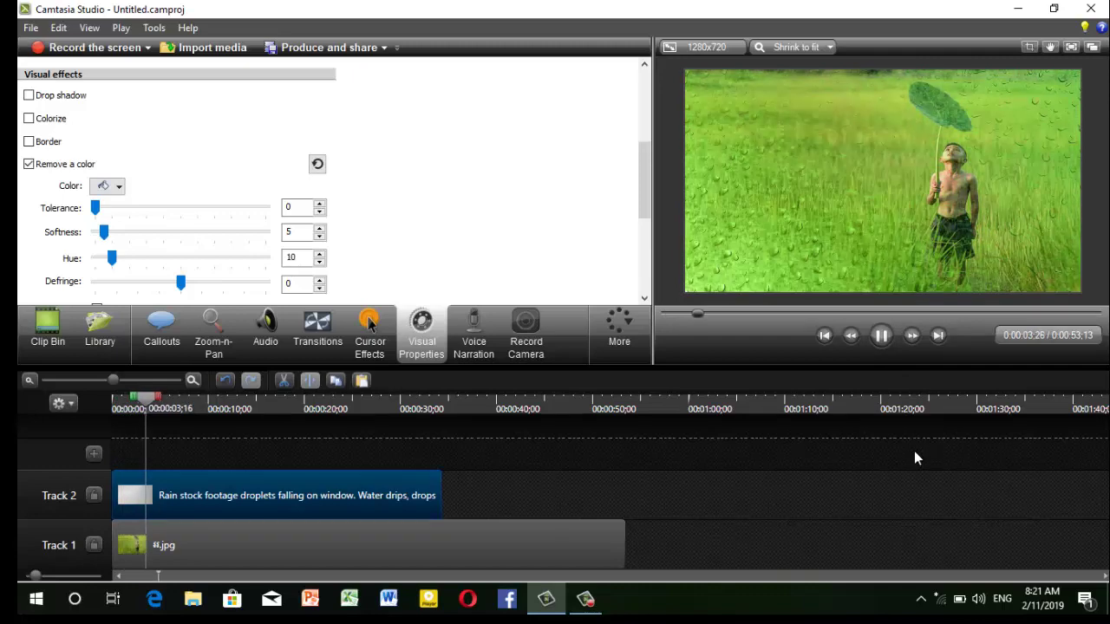
{"action": "left_click", "coordinate": [881, 335]}
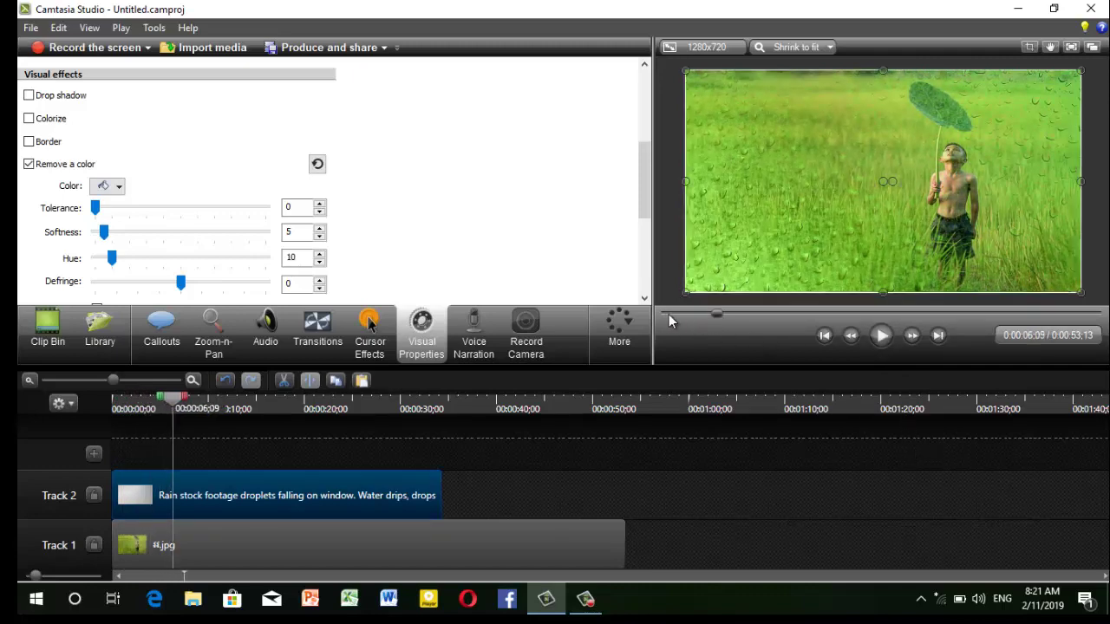